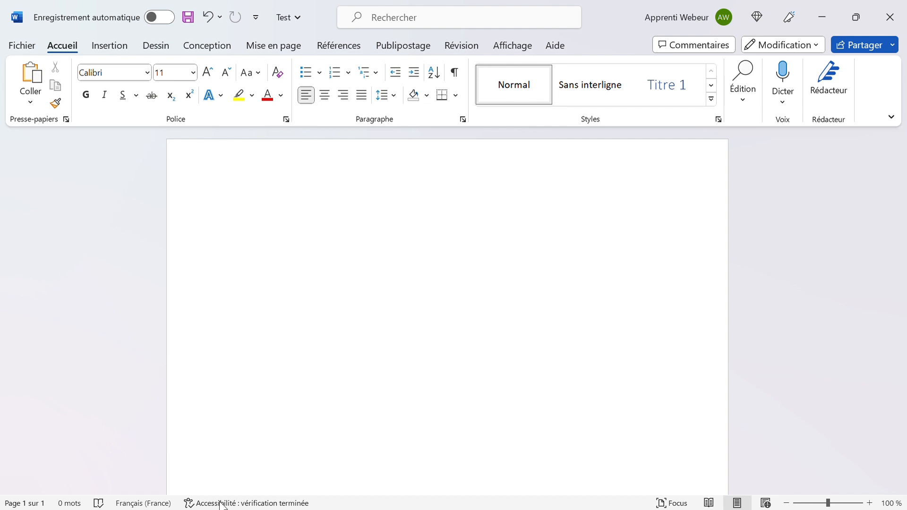
Type the contact's name, street address, and postcode with town on three lines, then select all.
left_click(26, 494)
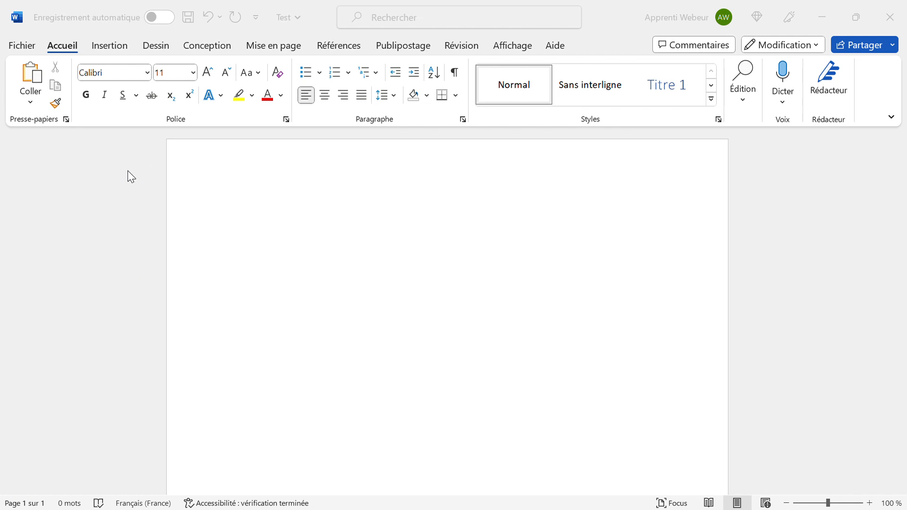
left_click(177, 73)
left_click(620, 272)
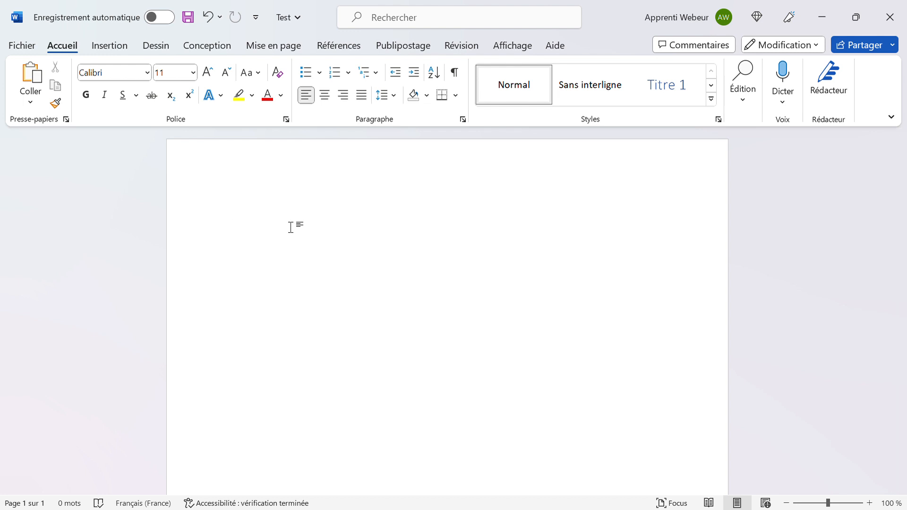
key("Return")
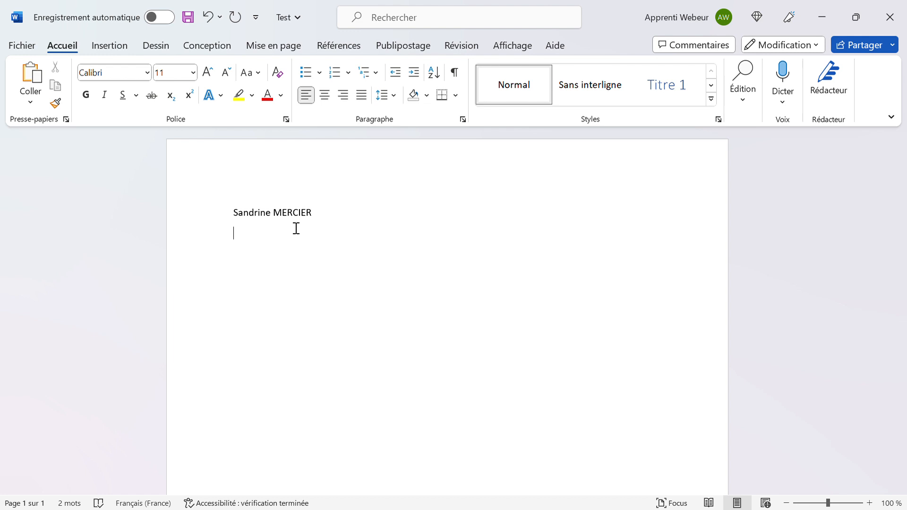
key("Return")
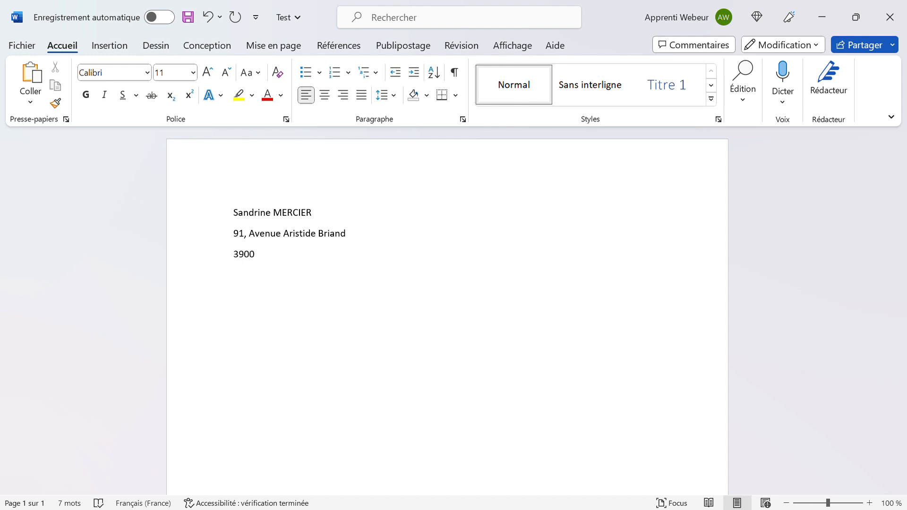
key("Return")
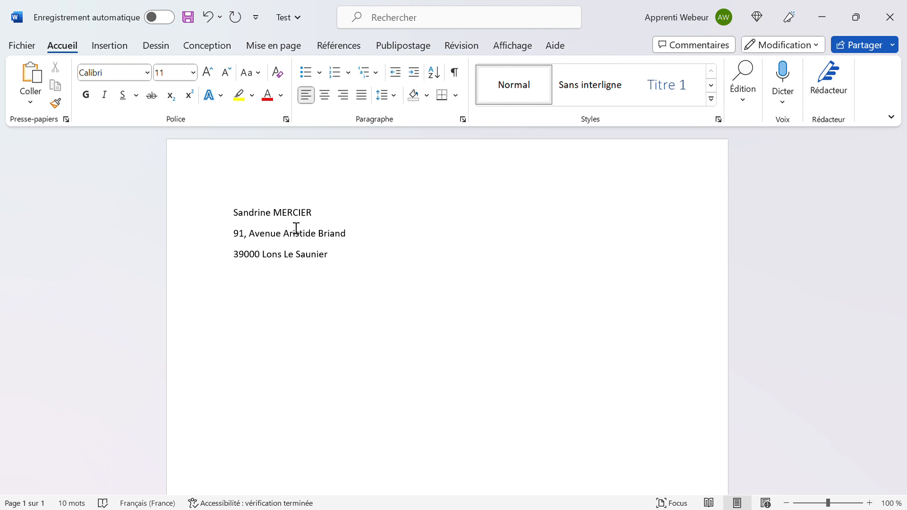
key("ctrl+a")
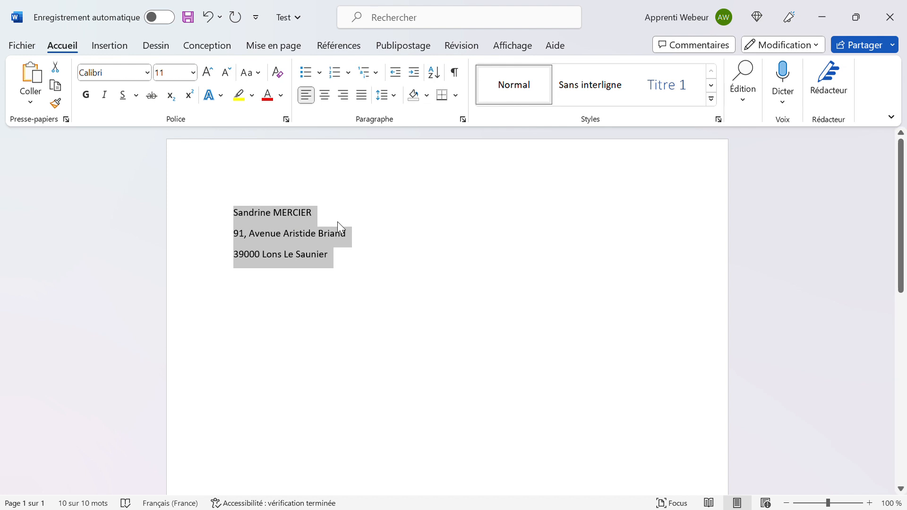
left_click(342, 261)
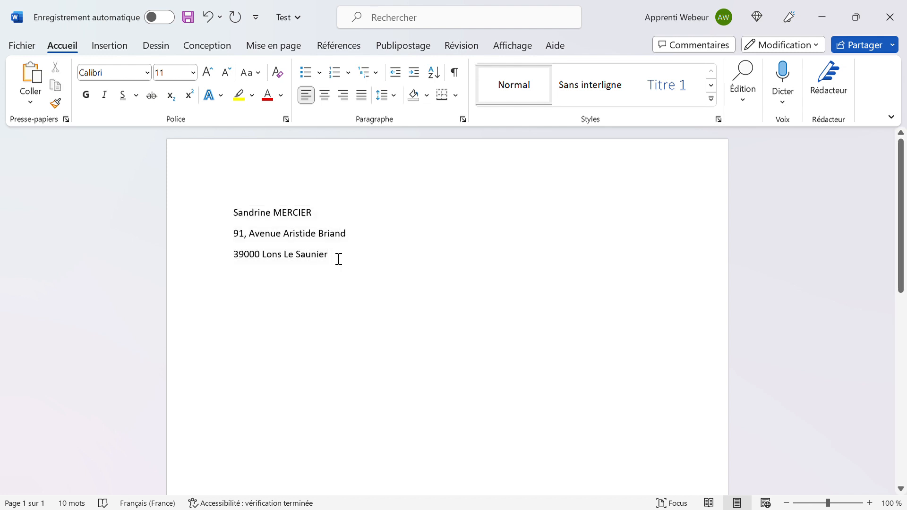
mouse_move(339, 260)
left_mouse_down()
mouse_move(293, 249)
mouse_move(343, 259)
left_mouse_up()
left_click_drag(343, 259, 244, 225)
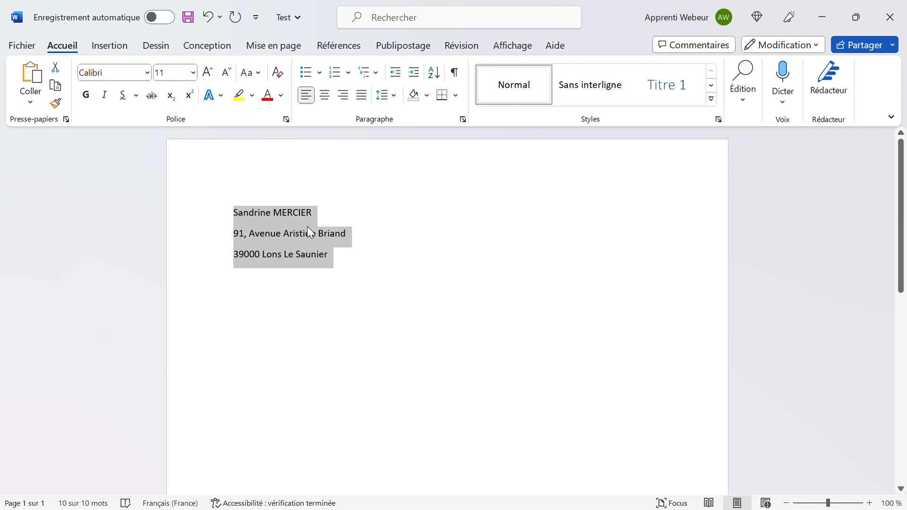
left_click(87, 96)
left_click(104, 95)
left_click(123, 95)
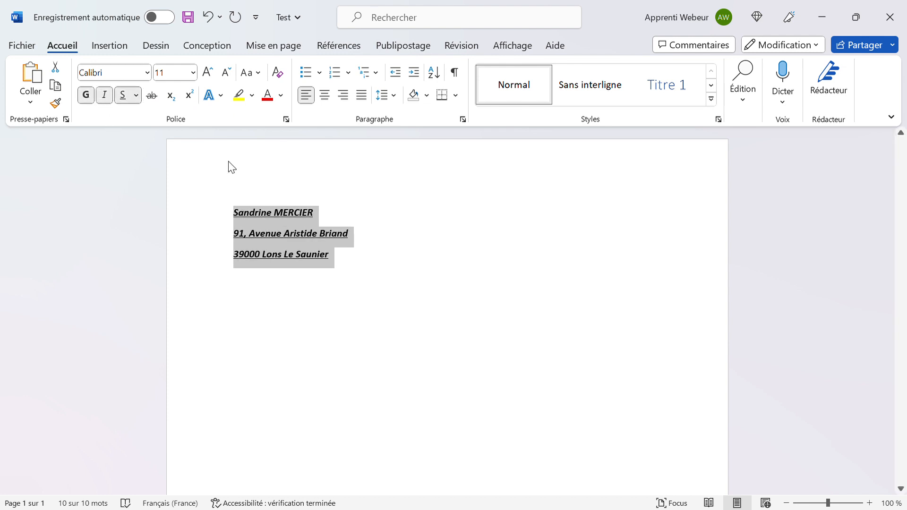
left_click(123, 95)
left_click(104, 95)
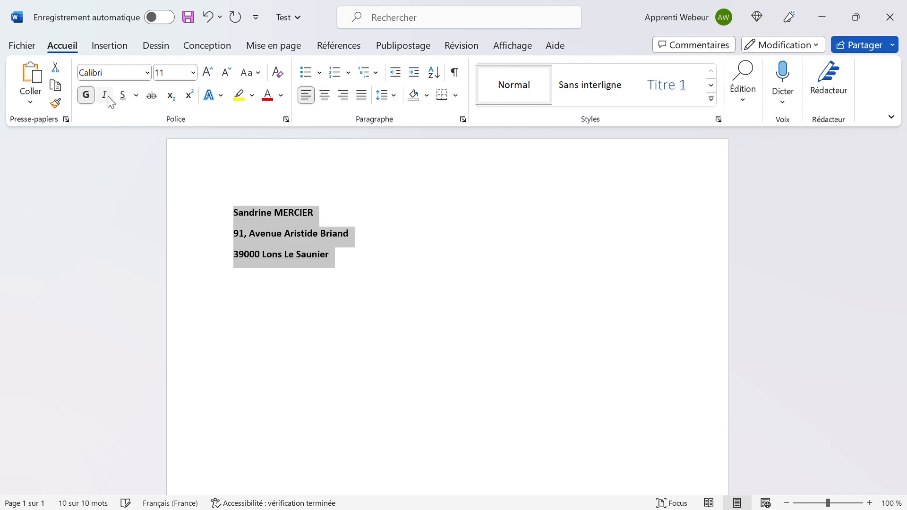
left_click(85, 97)
left_click(116, 74)
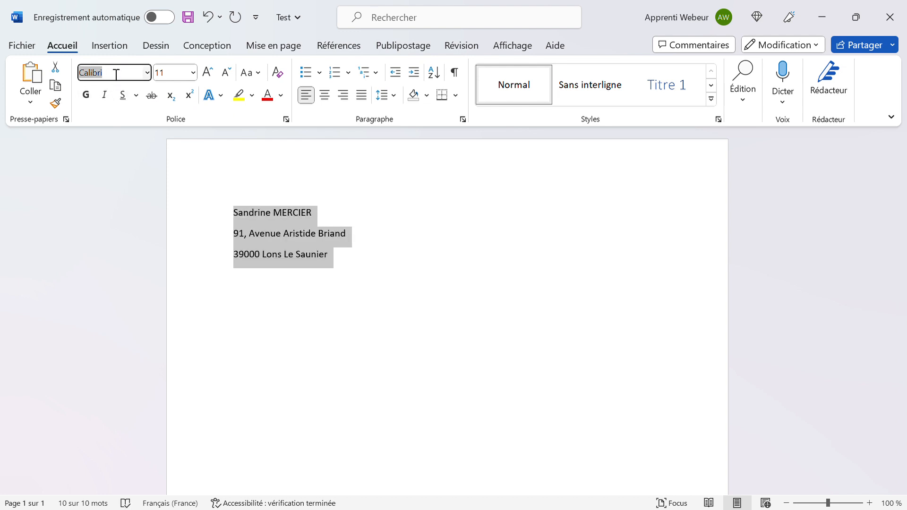
Switch the address to Arial and try font sizes 16 and 14 pt.
type("Arial")
key("Return")
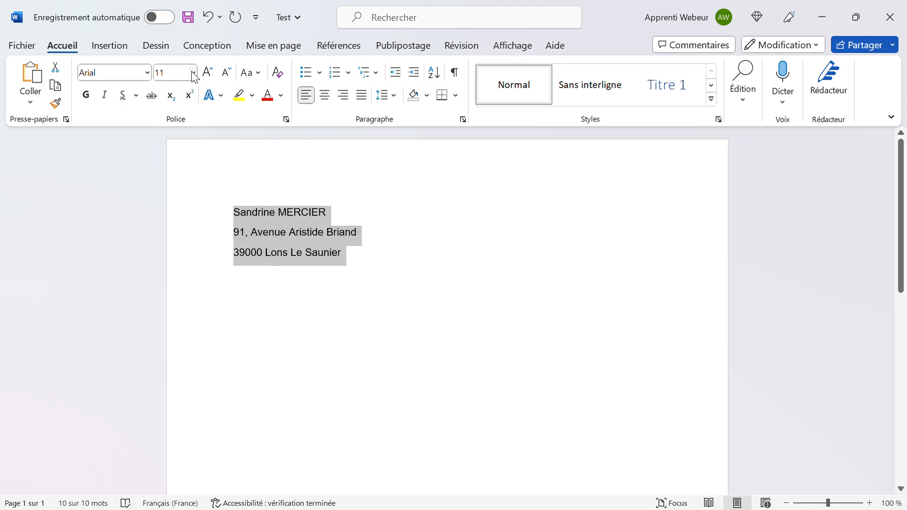
left_click(190, 73)
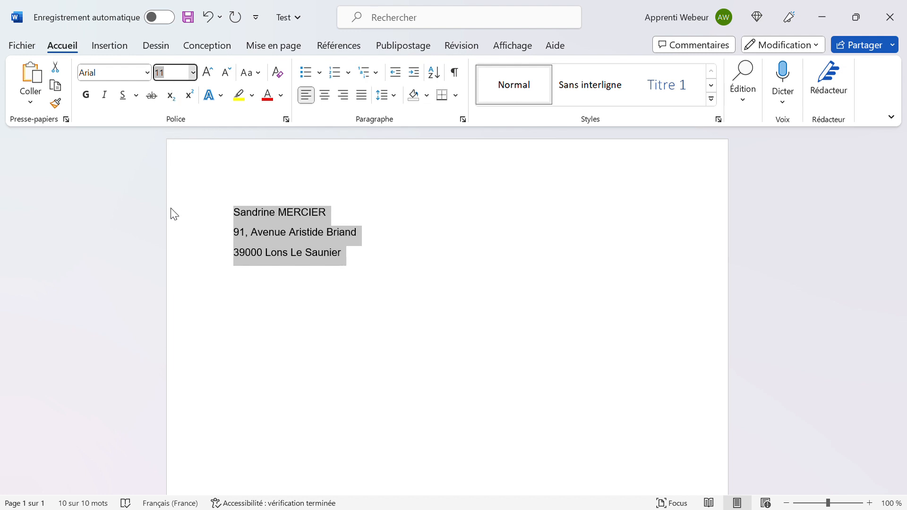
type("16")
key("Return")
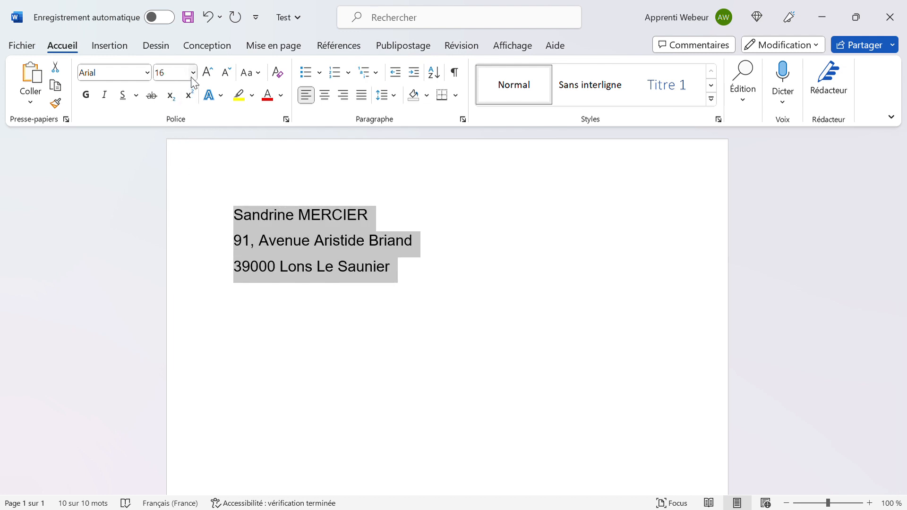
type("14")
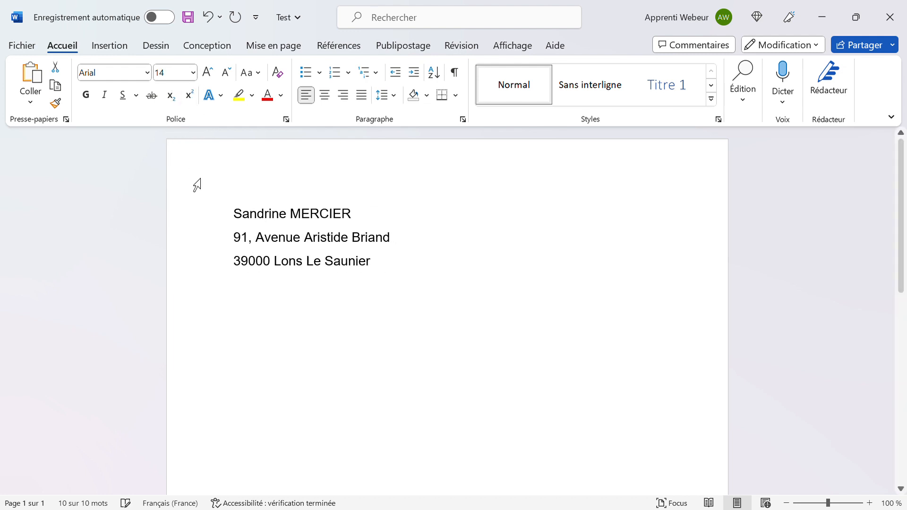
key("Return")
Settle the address font size at 15 pt after briefly trying 14,5.
left_click(186, 81)
type("15")
key("Return")
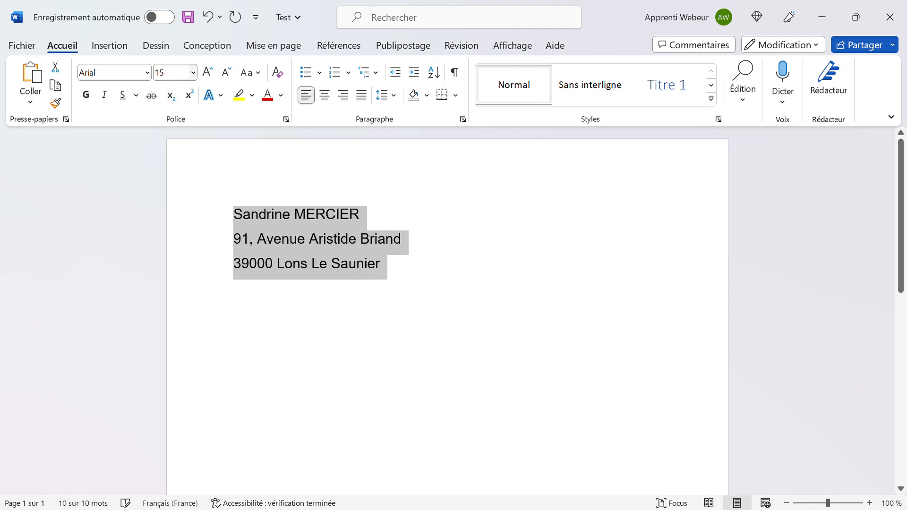
left_click(184, 77)
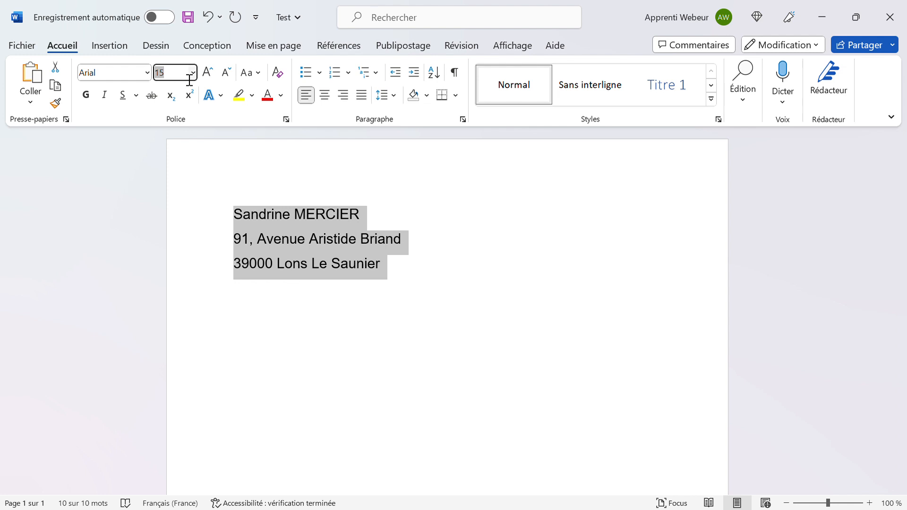
type("14,5")
key("Return")
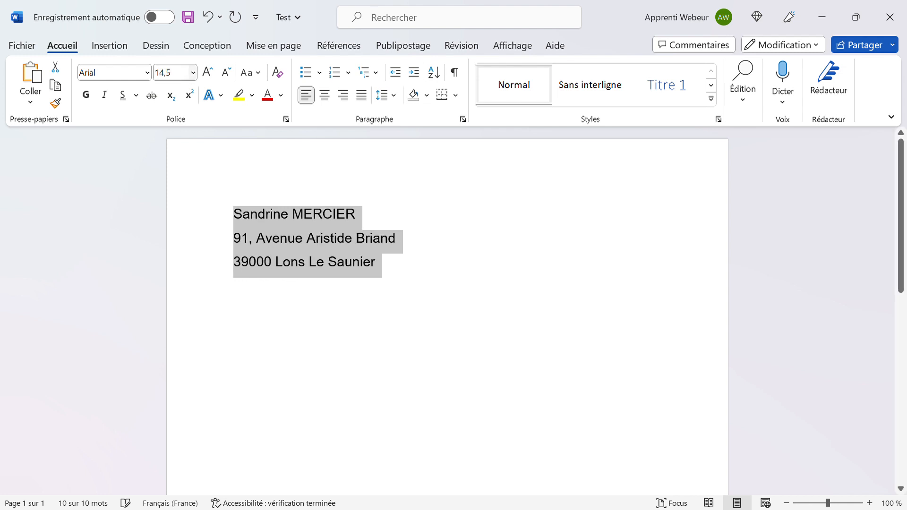
left_click(183, 79)
type("15")
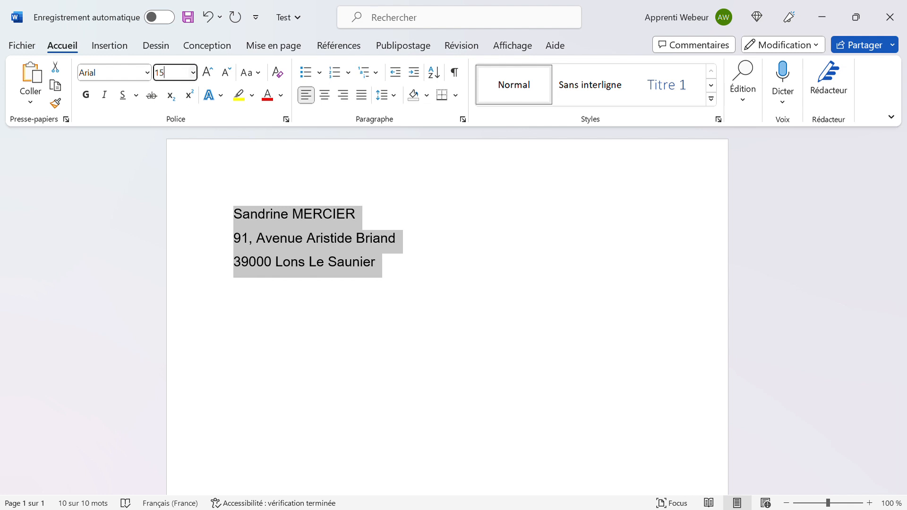
key("Return")
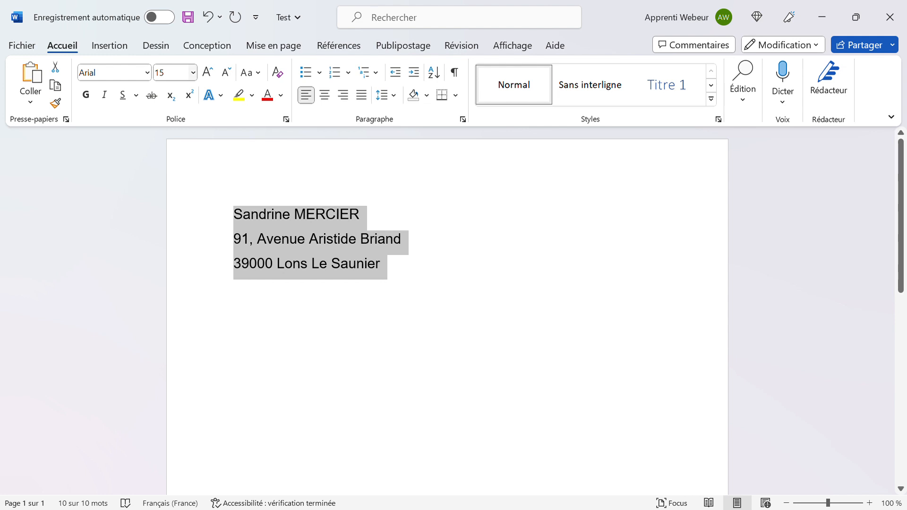
Experiment with wider and single line spacing on the address block.
left_click(397, 97)
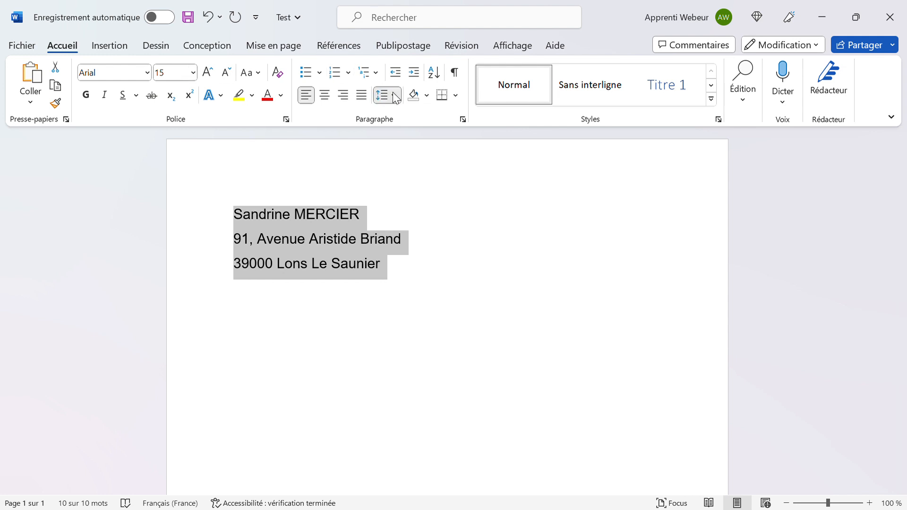
left_click(403, 158)
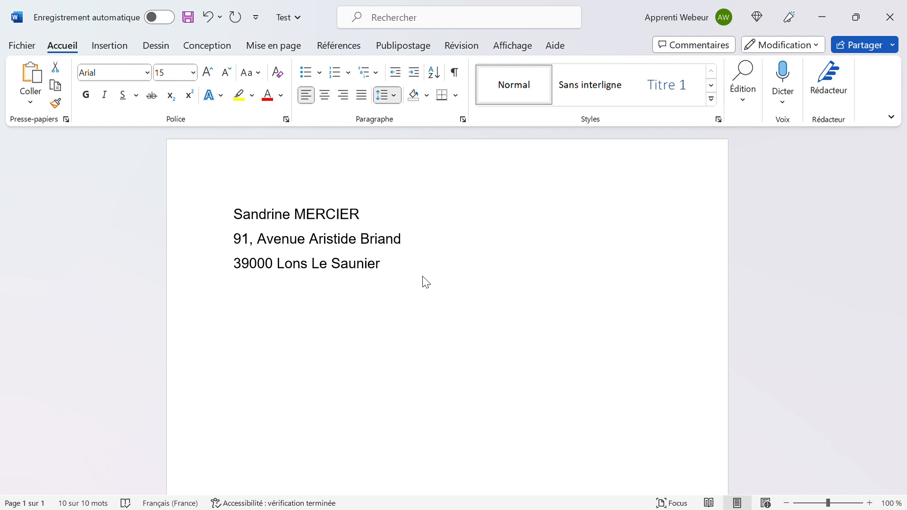
key("ctrl+a")
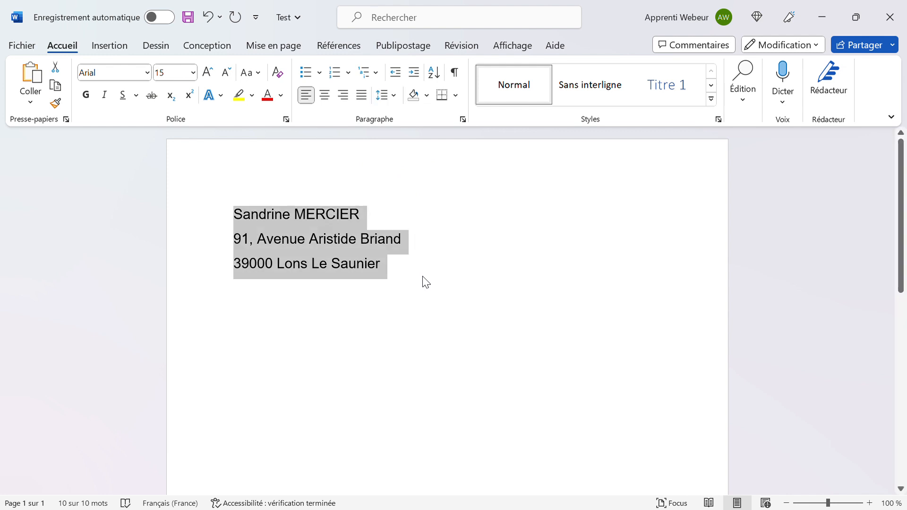
left_click(411, 275)
triple_click(210, 213)
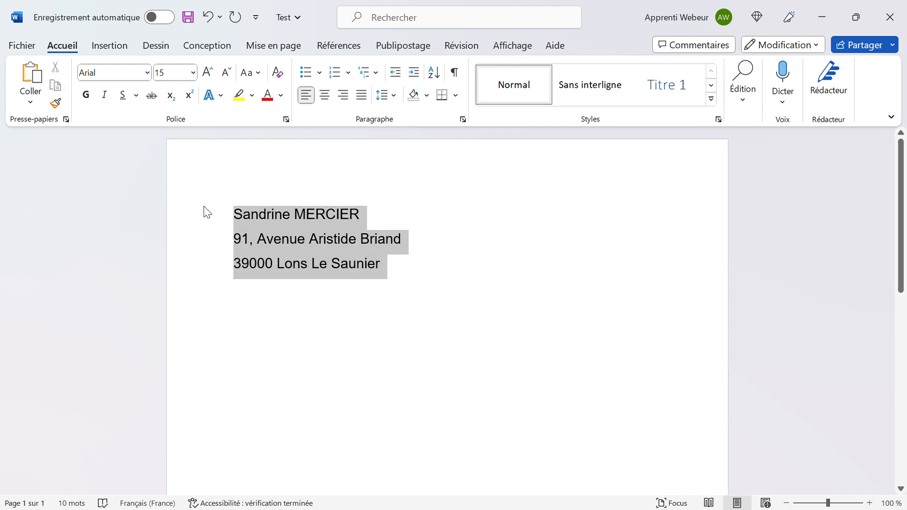
left_click(394, 96)
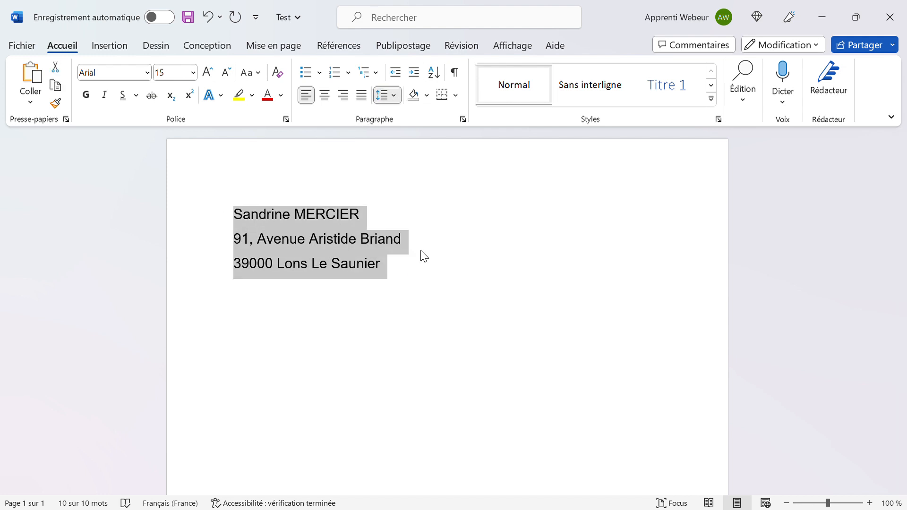
left_click(419, 117)
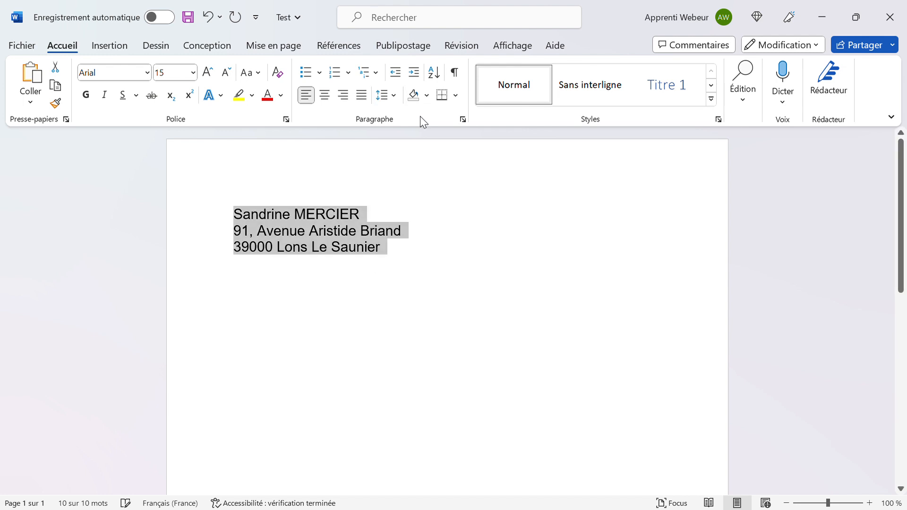
left_click(394, 95)
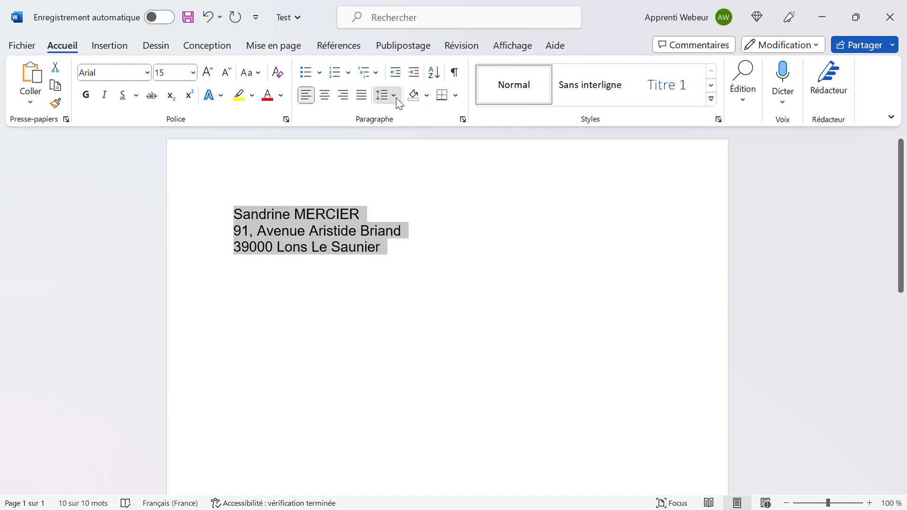
left_click(421, 282)
left_click(387, 255)
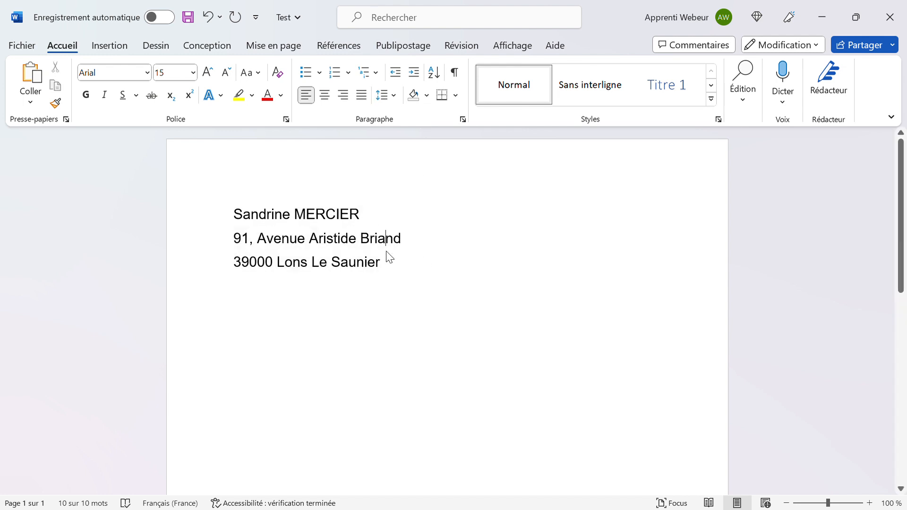
Reduce the address lines to 13 pt.
left_click(227, 212, "shift")
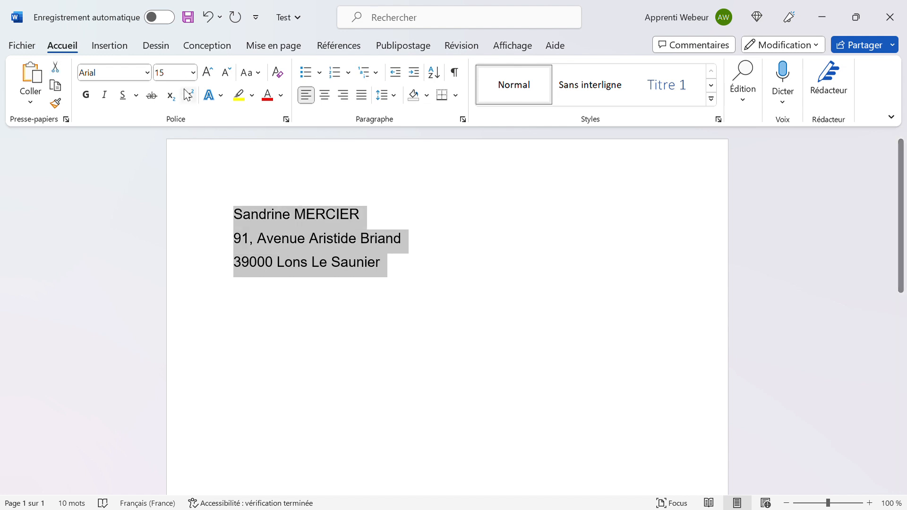
left_click(182, 75)
type("13")
key("Return")
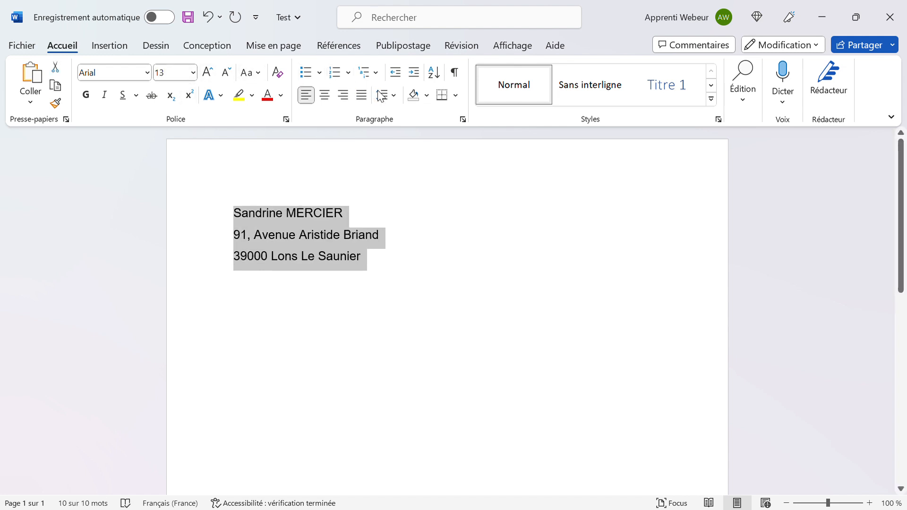
Remove the space after the address paragraphs and start a new line below.
left_click(382, 95)
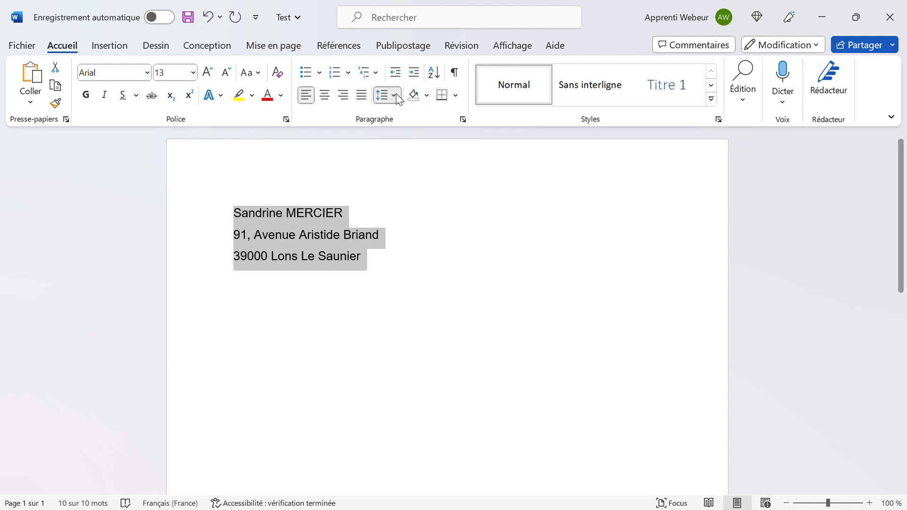
left_click(441, 276)
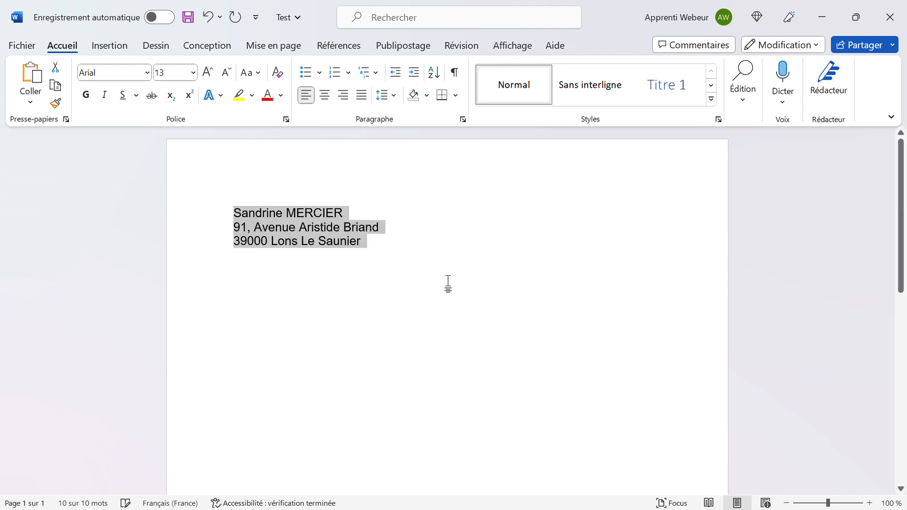
left_click(399, 250)
key("BackSpace")
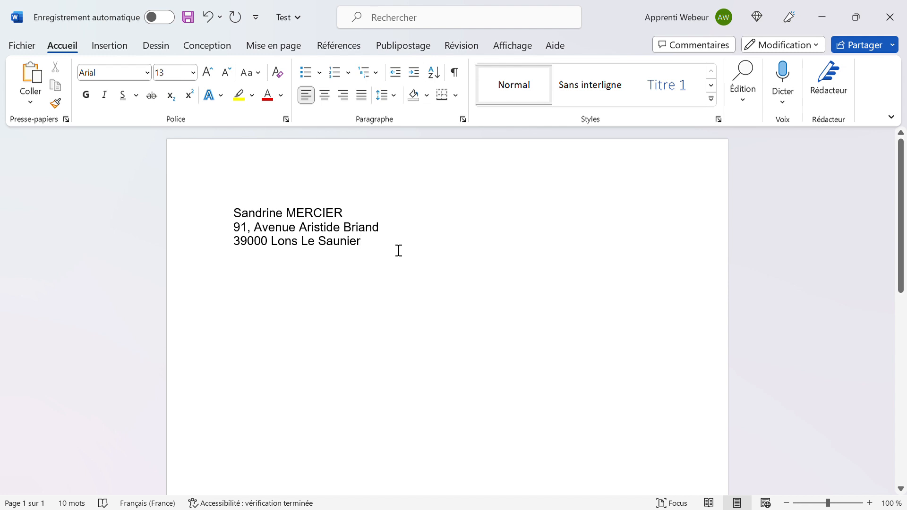
key("Return")
left_click_drag(366, 260, 52, 40)
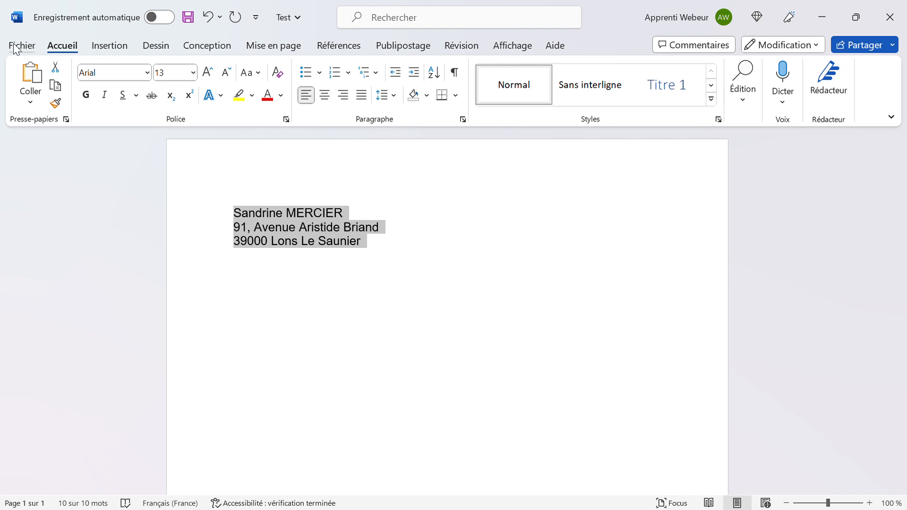
left_click(18, 45)
left_click(19, 50)
left_click(105, 47)
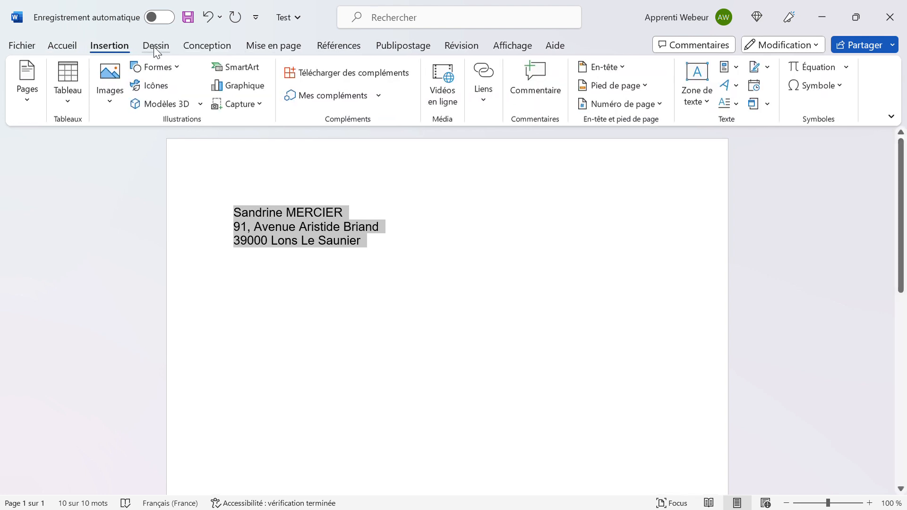
left_click(156, 47)
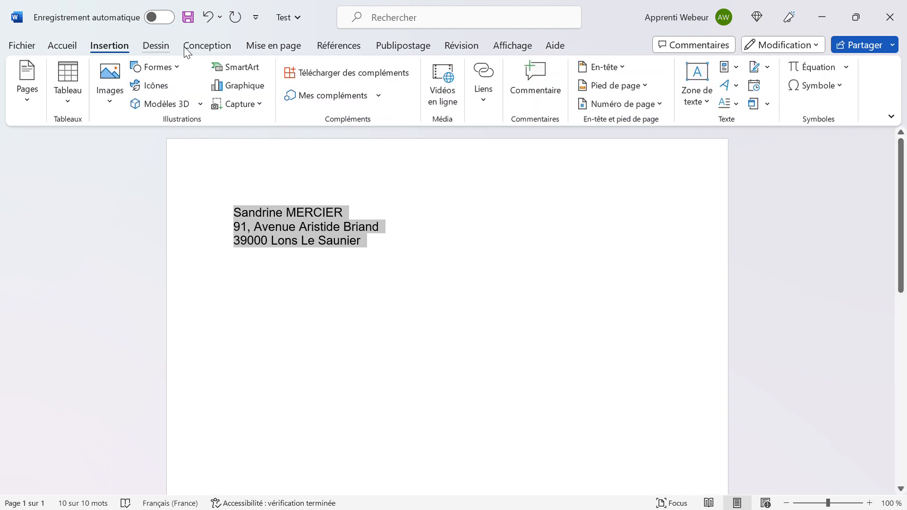
left_click(208, 47)
left_click(278, 46)
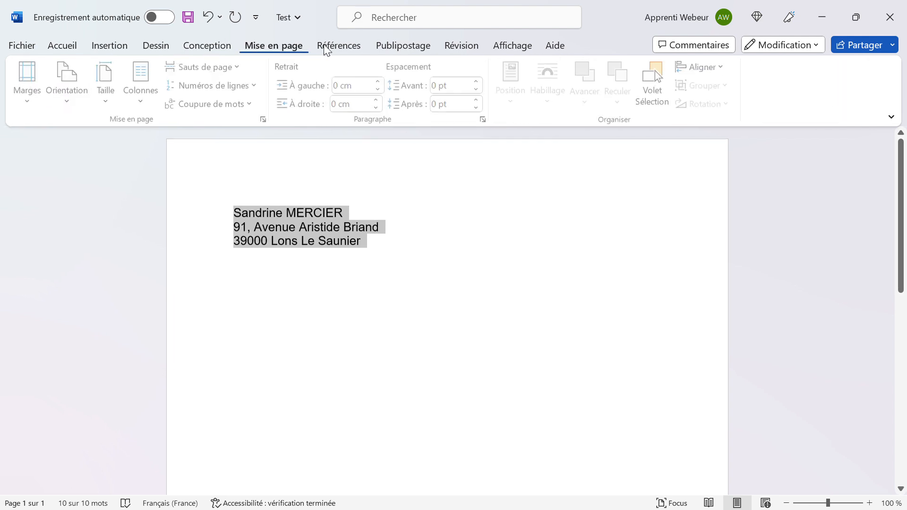
left_click(357, 49)
left_click(419, 48)
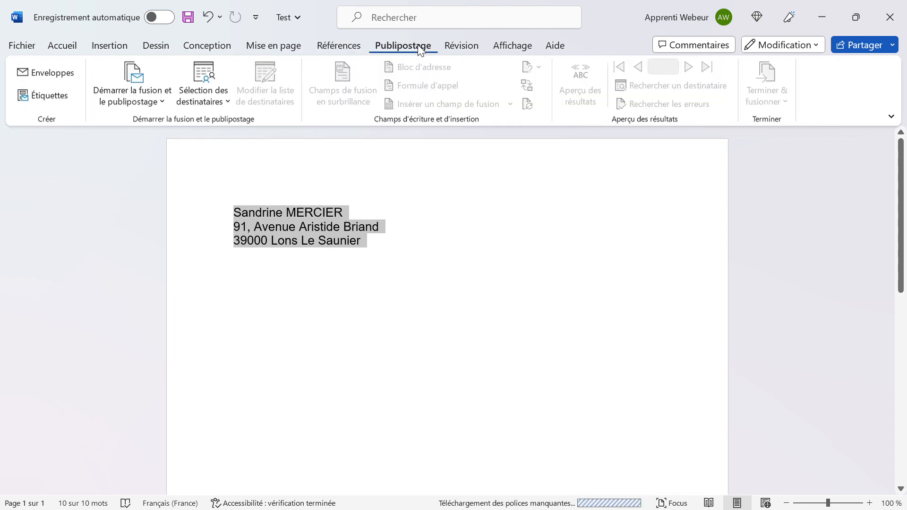
left_click(470, 41)
left_click(516, 45)
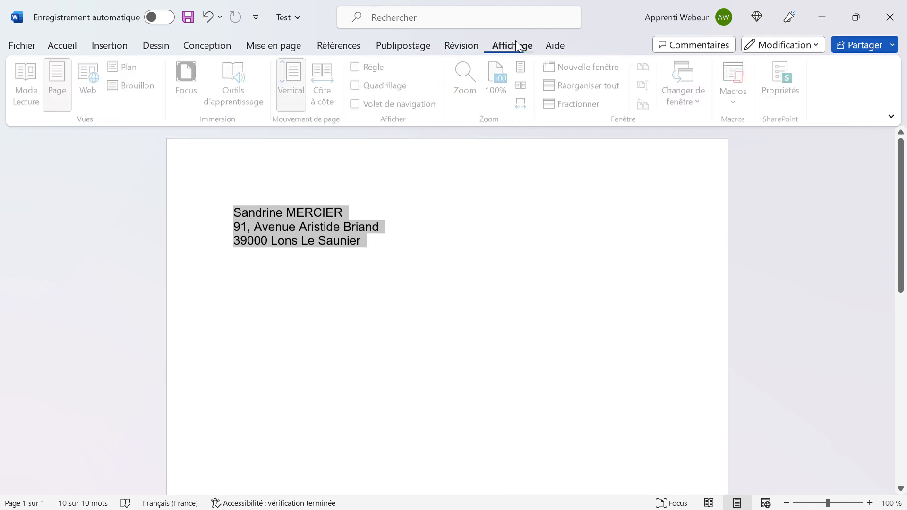
left_click(557, 44)
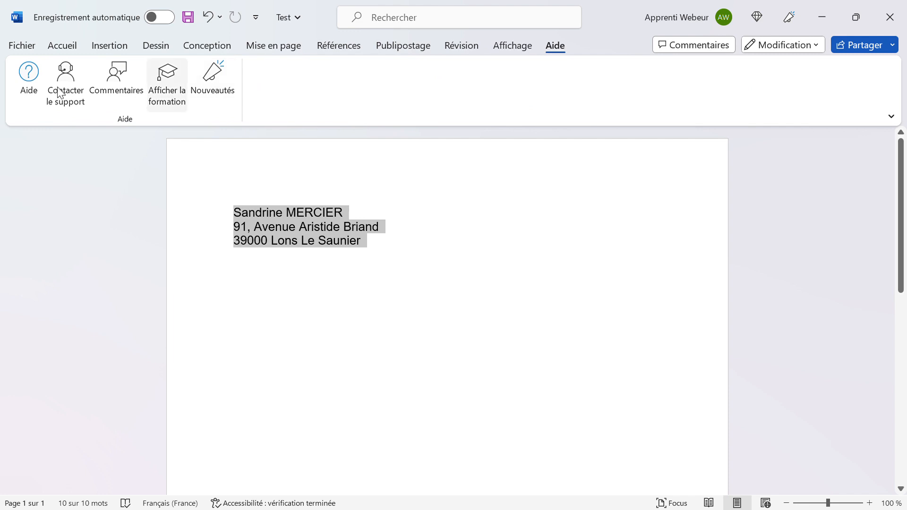
left_click(59, 52)
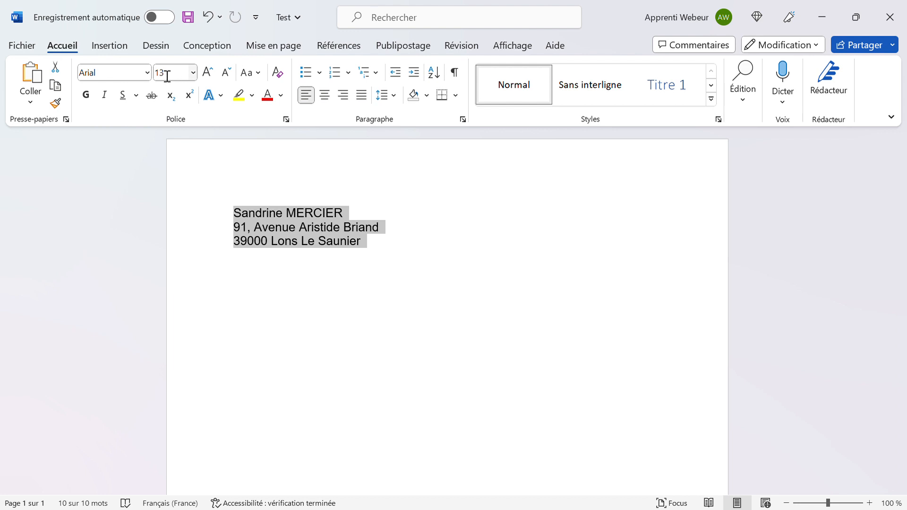
left_click(214, 75)
left_click(214, 74)
left_click(213, 74)
left_click(214, 74)
left_click(214, 74)
left_click(214, 75)
left_click(227, 73)
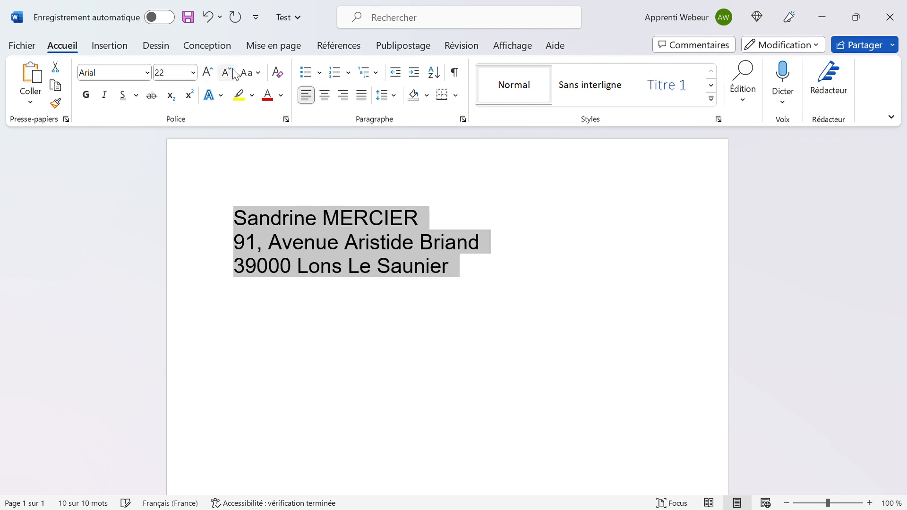
left_click(228, 73)
left_click(228, 73)
left_click(227, 74)
left_click(228, 73)
left_click(227, 73)
left_click(175, 79)
type("1")
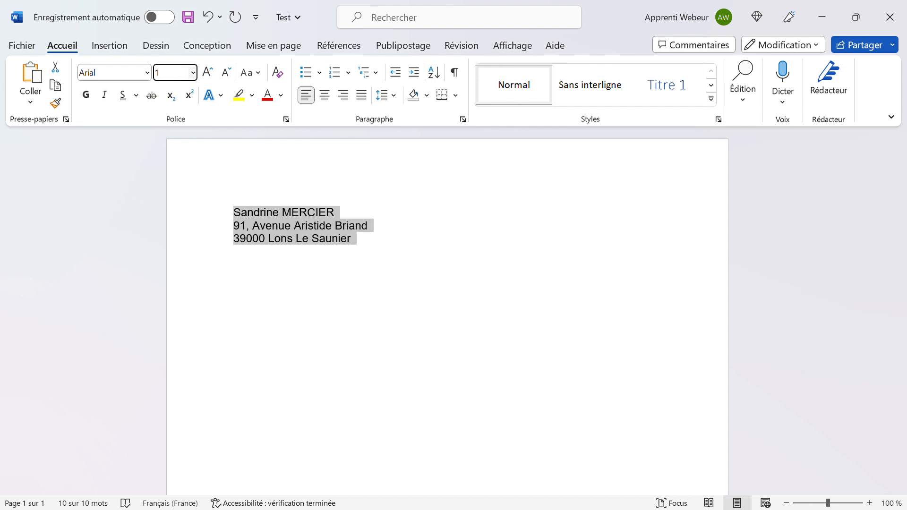
type("3")
key("Return")
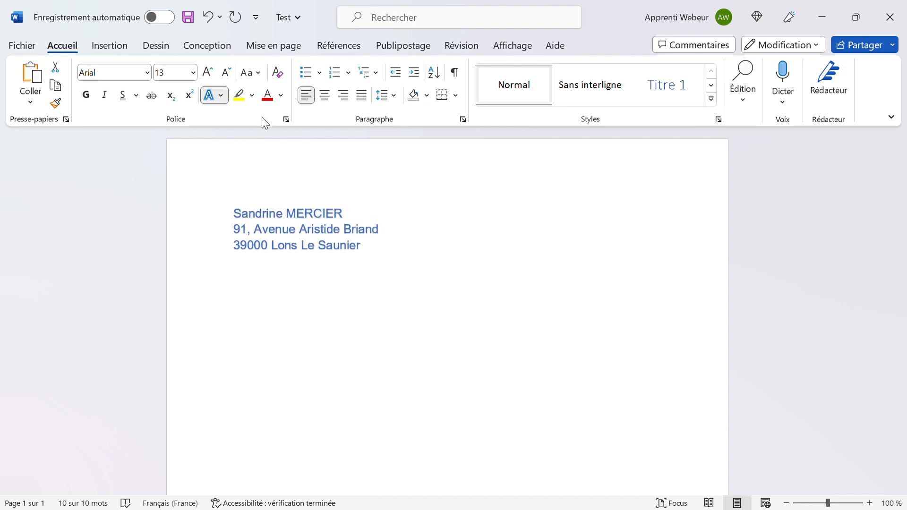
Apply orange then blue outlined text effects to the address, then undo the blue outline.
left_click(311, 133)
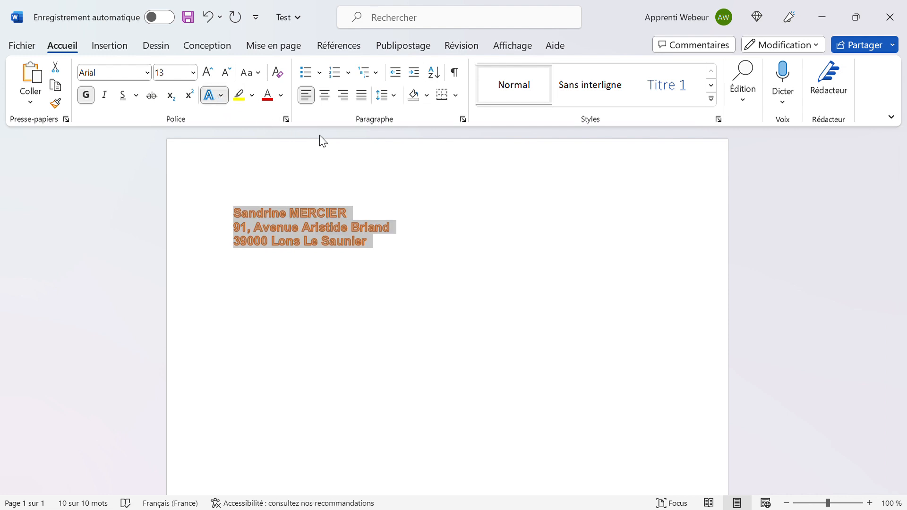
left_click(351, 134)
left_click(484, 285)
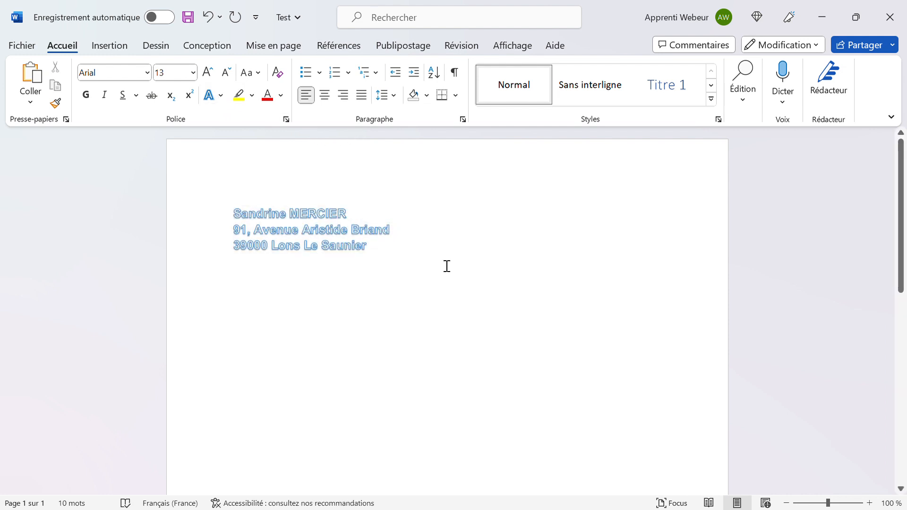
left_click_drag(368, 255, 247, 227)
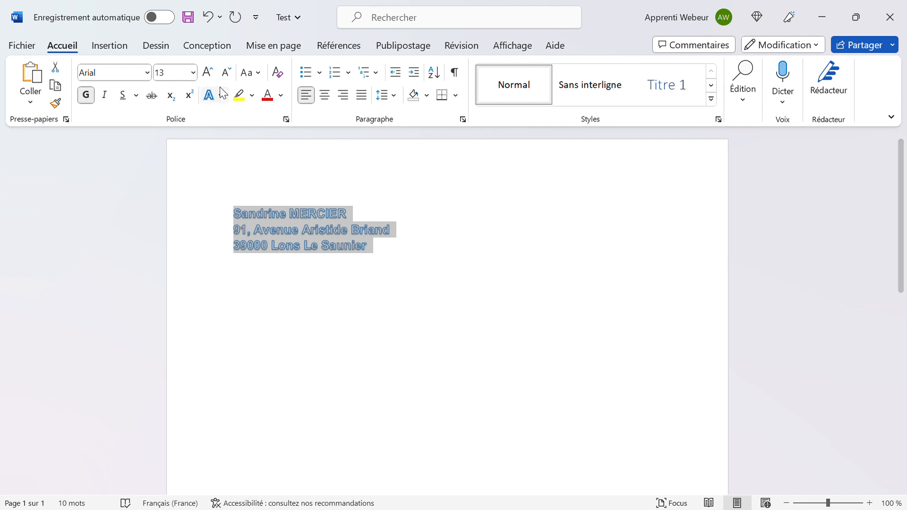
left_click(375, 168)
key("ctrl+z")
Reselect all three address lines.
left_click(407, 241)
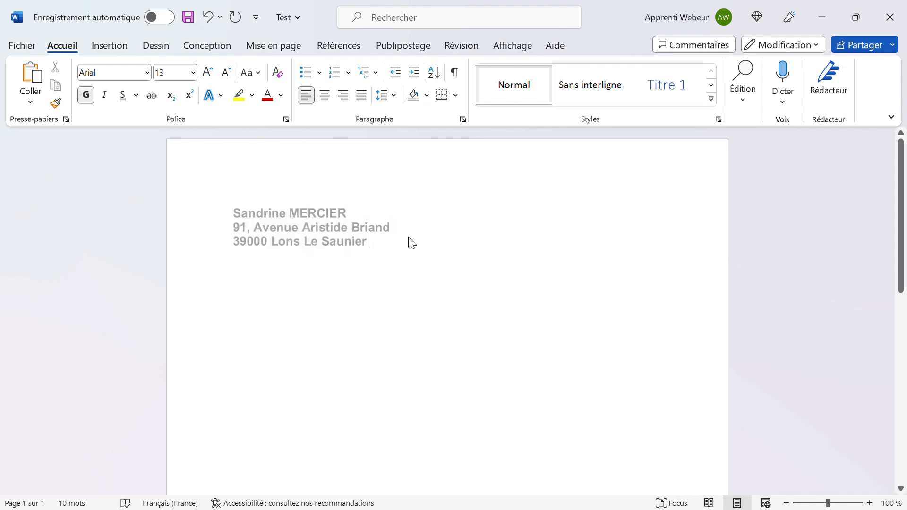
triple_click(411, 243)
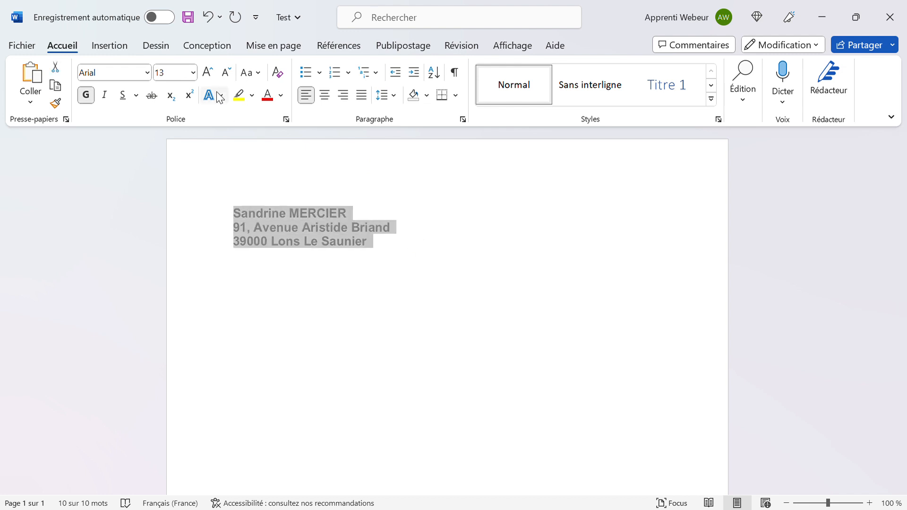
left_click(457, 263)
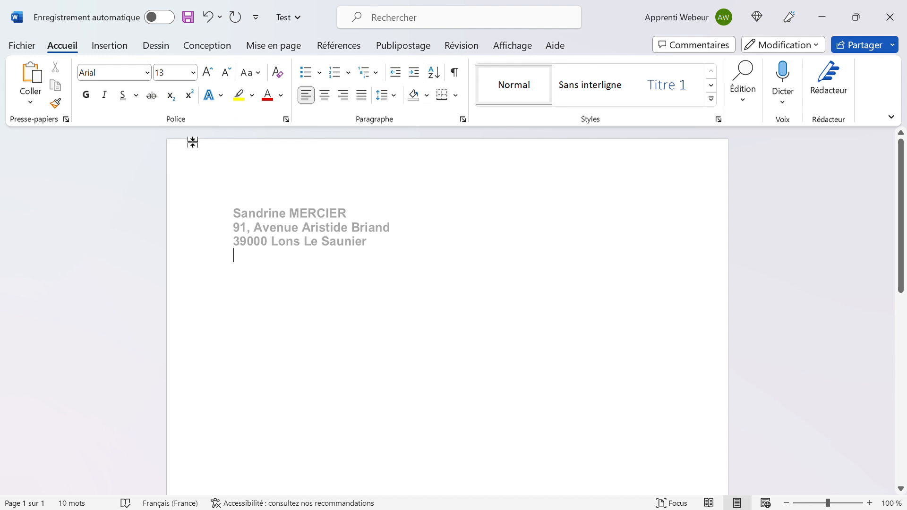
left_click(383, 246)
left_click_drag(311, 239, 229, 210)
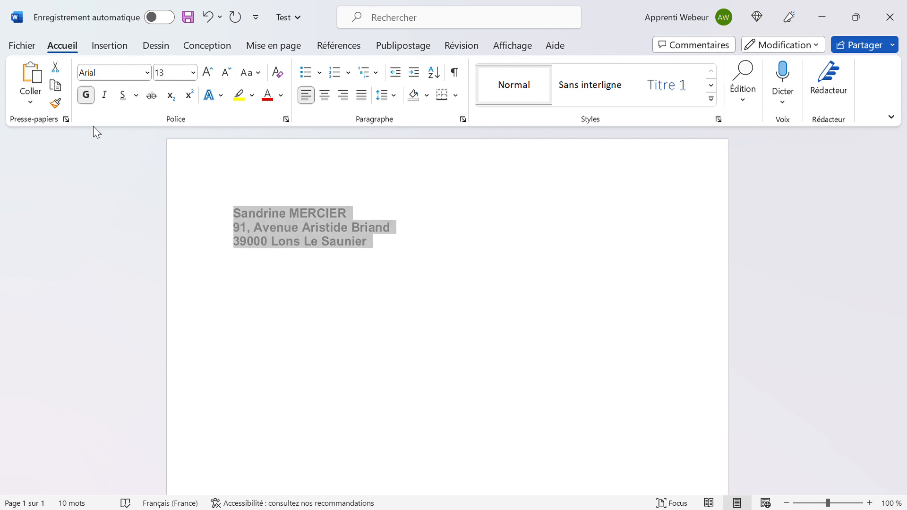
Undo and redo the orange and blue outline effects to compare, ending with plain text.
left_click(208, 21)
left_click(208, 21)
left_click(208, 21)
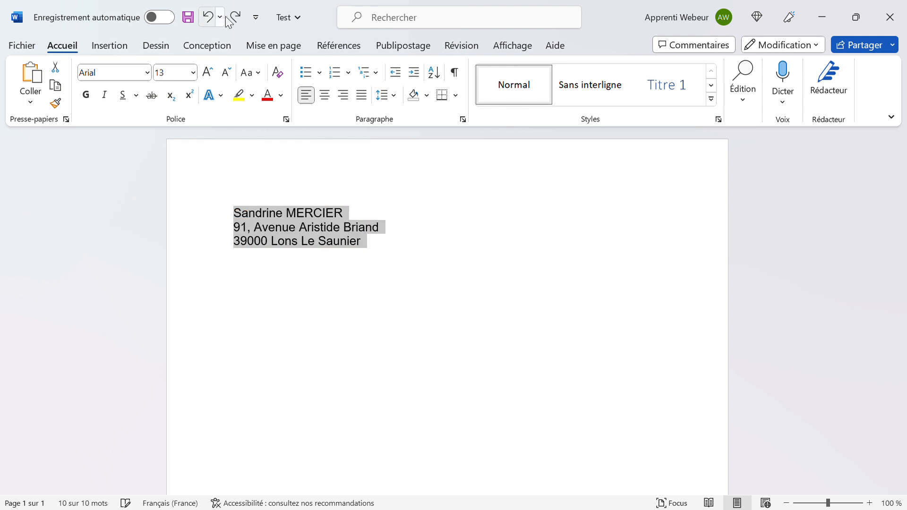
left_click(235, 19)
left_click(236, 19)
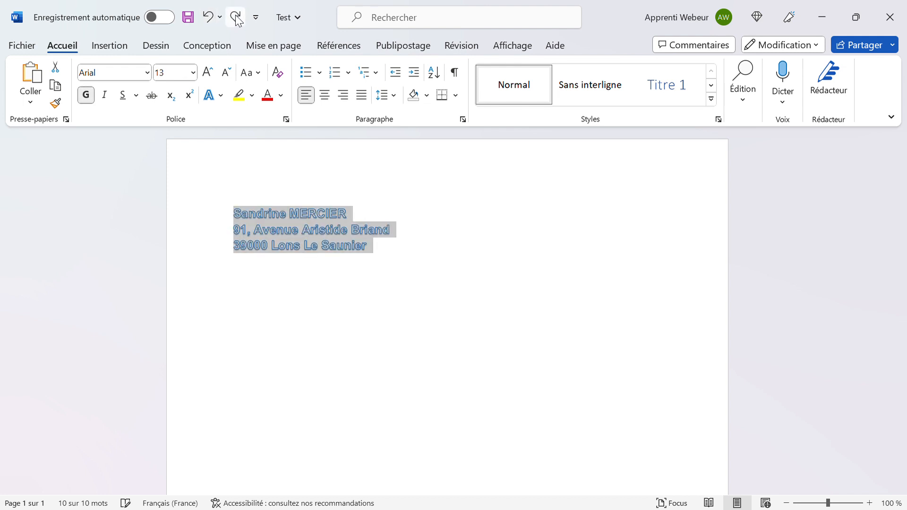
left_click(208, 19)
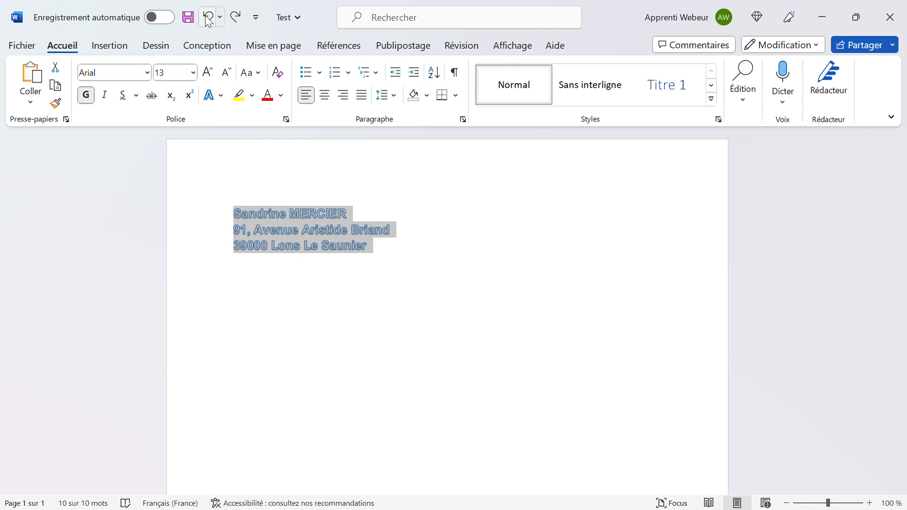
left_click(208, 19)
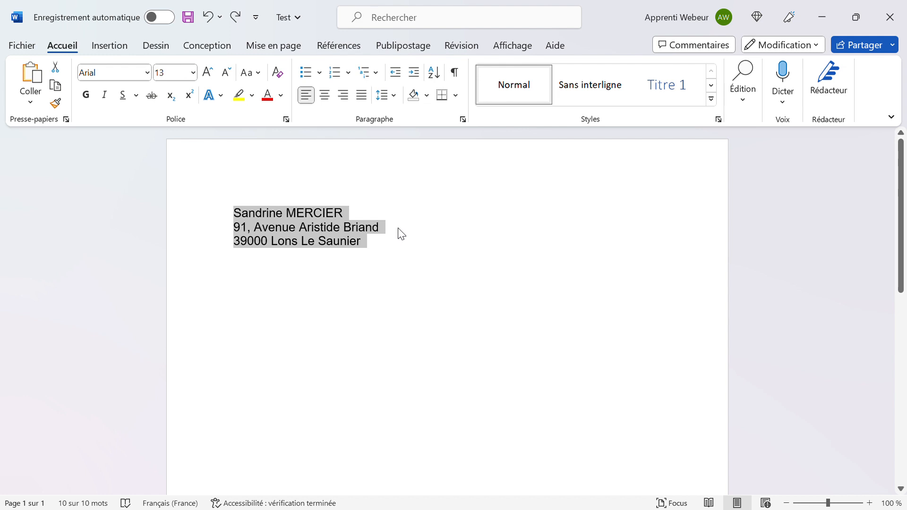
left_click(378, 232)
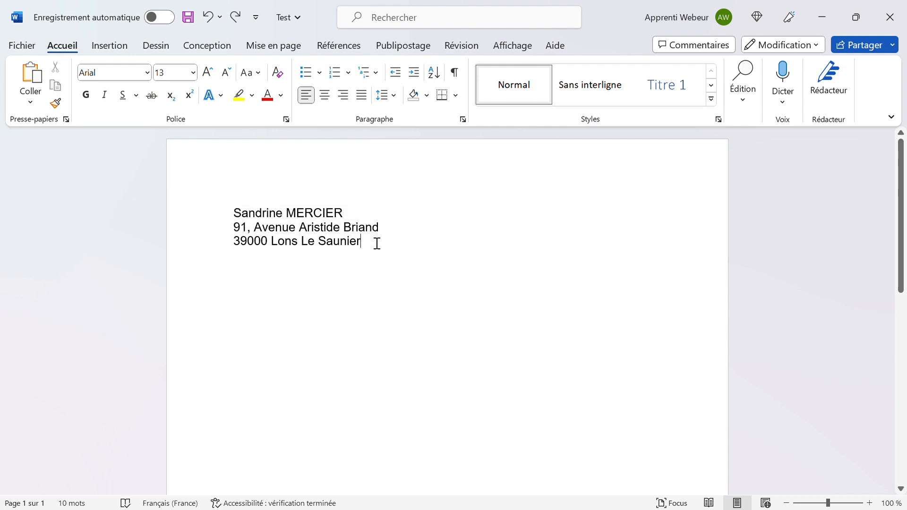
left_click_drag(376, 243, 234, 213)
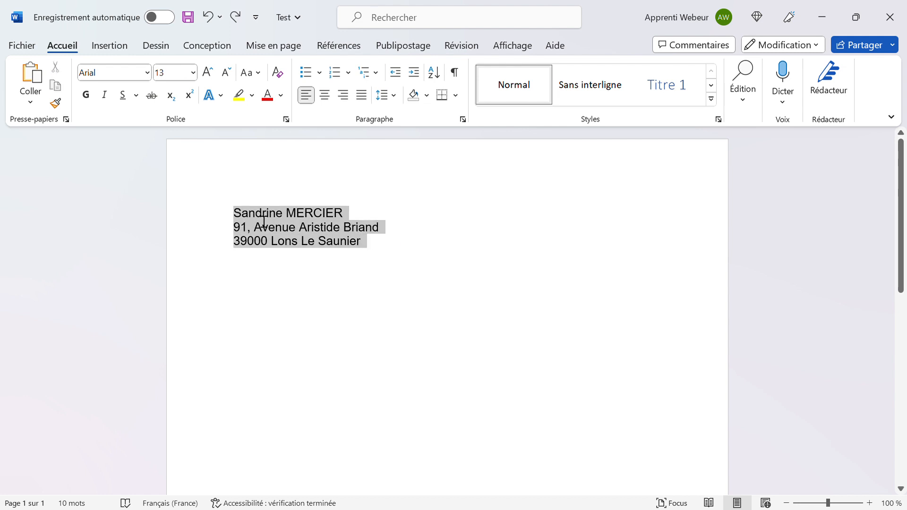
left_click(326, 99)
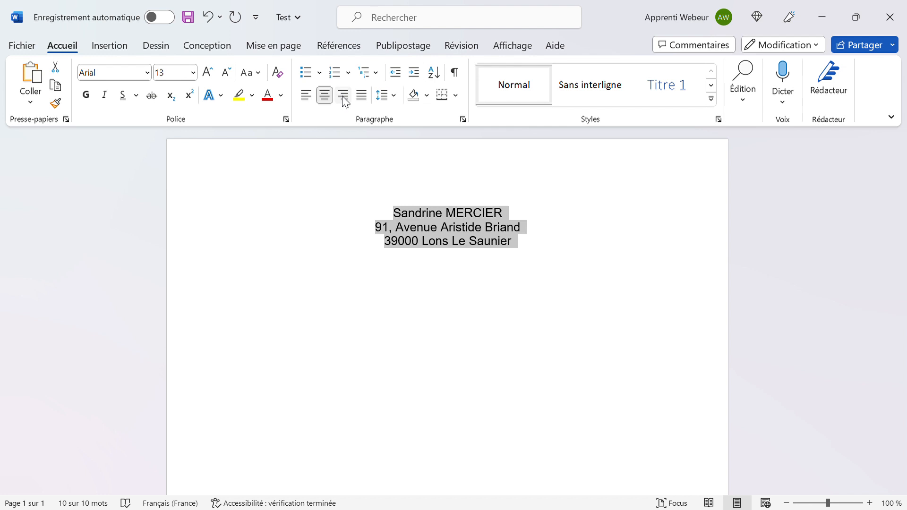
left_click(344, 97)
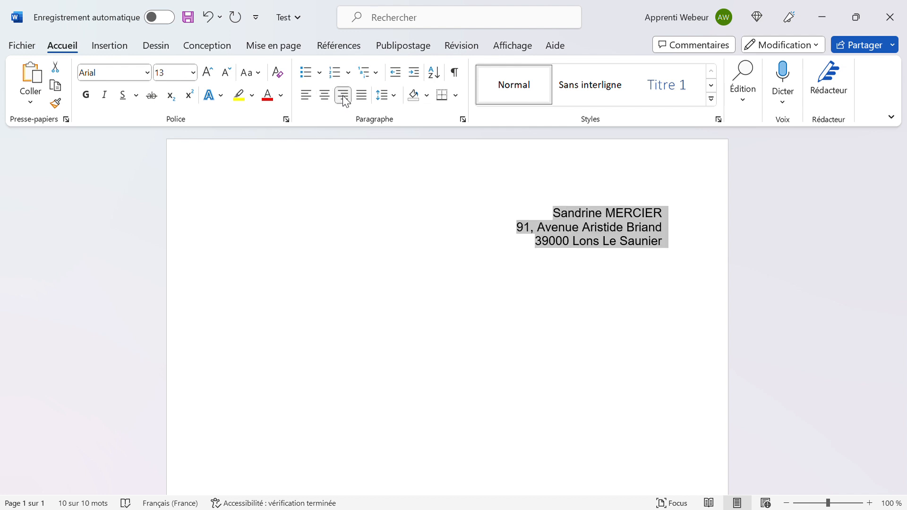
left_click(306, 96)
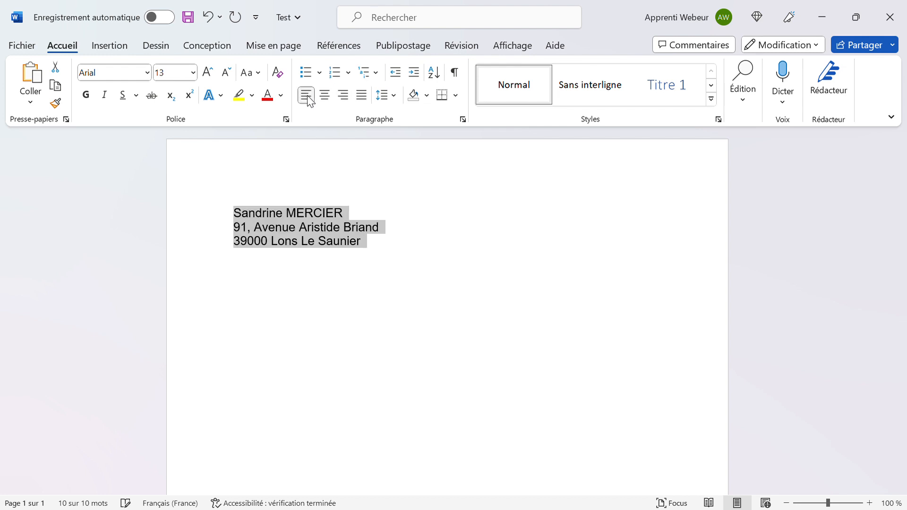
left_click(363, 96)
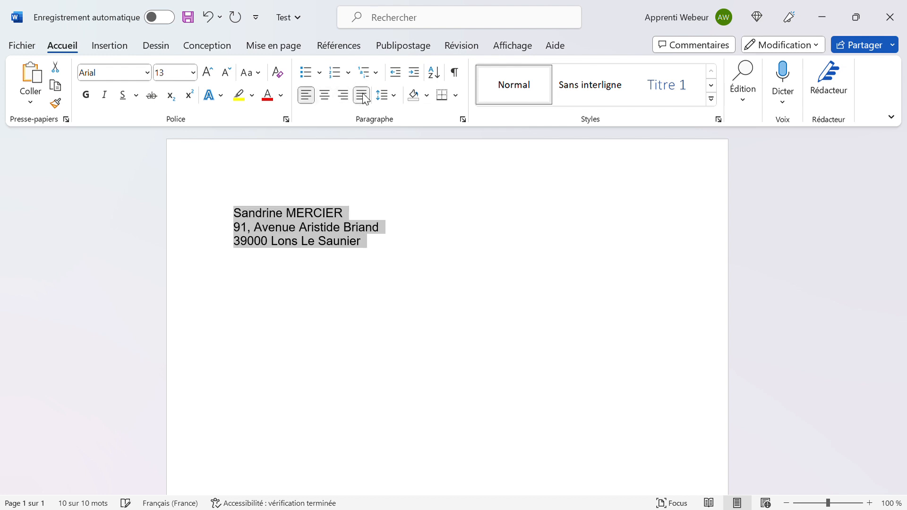
left_click(306, 96)
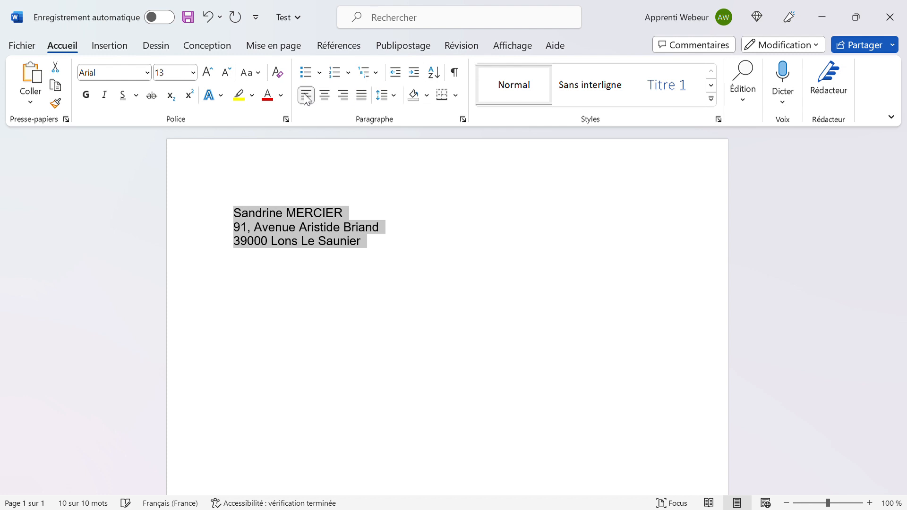
left_click(383, 250)
key("Return")
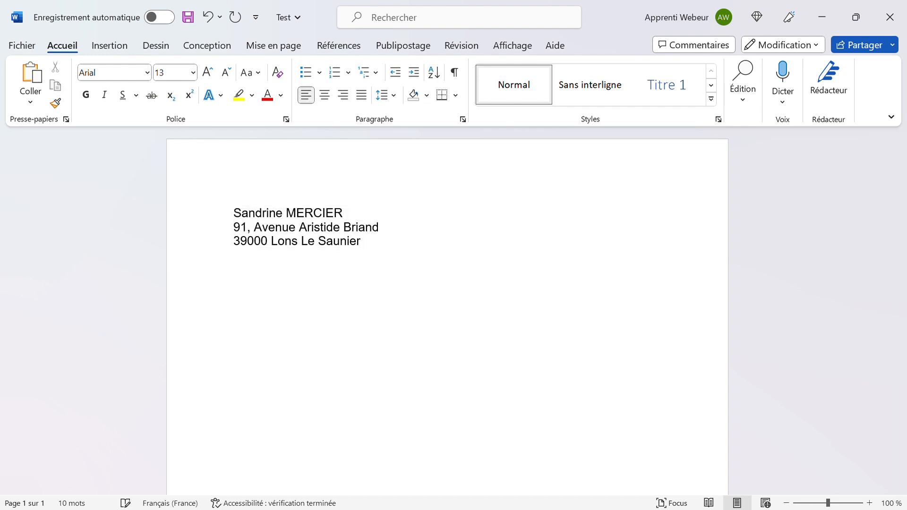
Generate sample paragraphs with =rand(5,25) below the address, then return to the top.
type("=rand(5,25)")
key("Return")
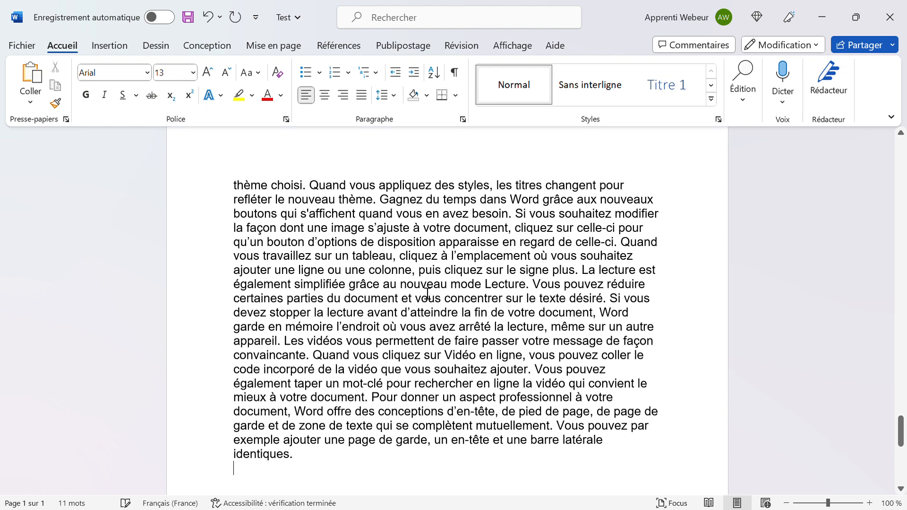
scroll(427, 293, "up", 2)
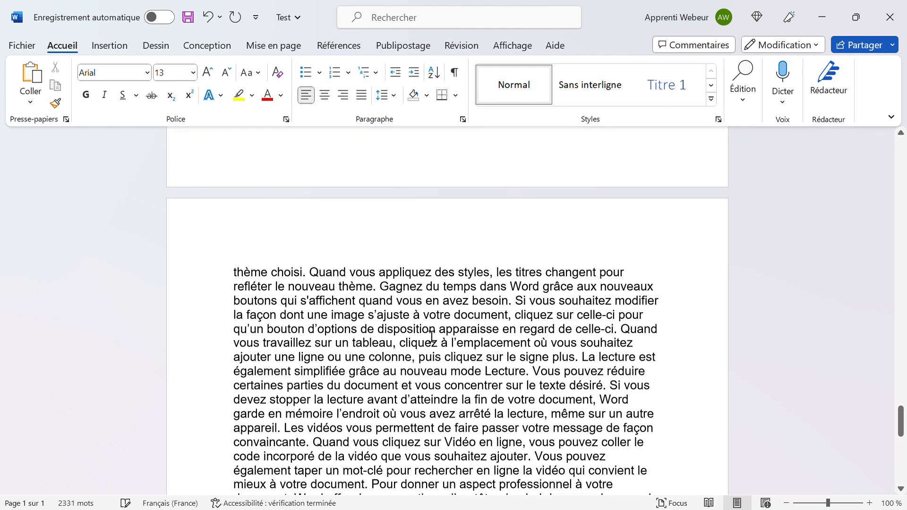
scroll(431, 337, "up", 6)
scroll(431, 337, "up", 15)
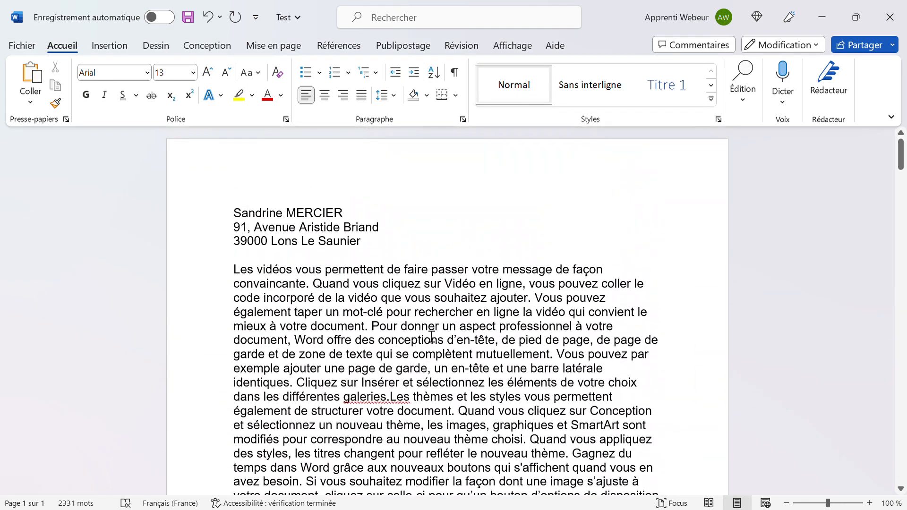
Add an empty line after the address and type =rand(5,25) on it.
left_click(450, 260)
key("Return")
key("Return")
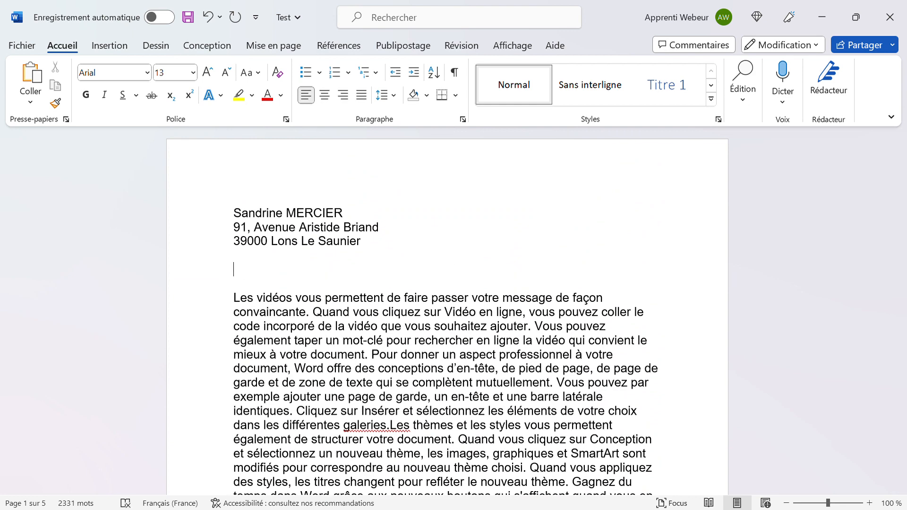
type("=rand(5,25)")
Delete the stray =rand(5,25) line below the address.
triple_click(450, 261)
key("Delete")
key("Delete")
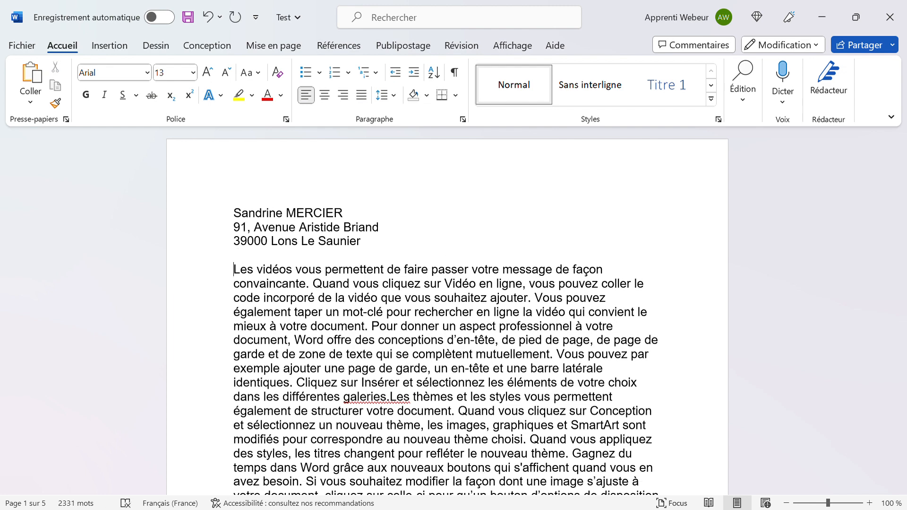
key("shift+Down")
key("shift+Down")
key("shift+Down")
key("shift+Down")
key("shift+Down")
key("shift+Down")
key("shift+Down")
key("shift+Down")
key("shift+Down")
key("shift+Down")
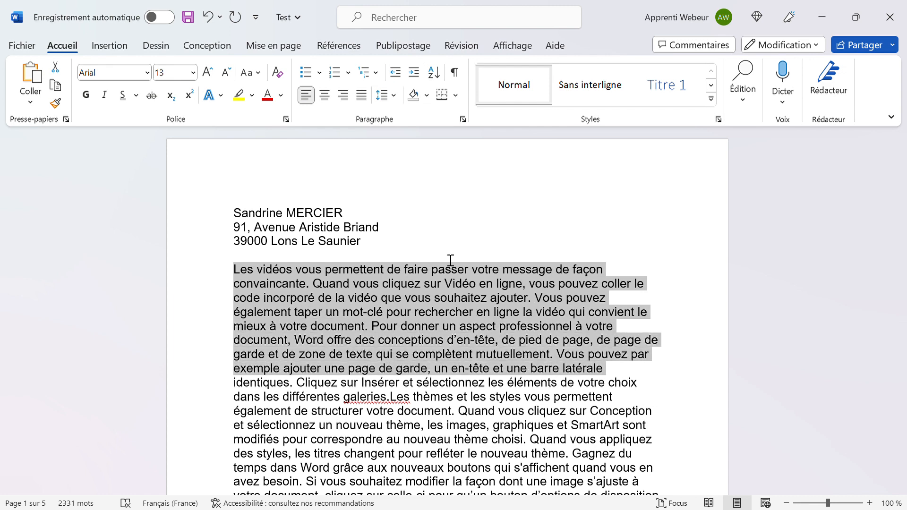
key("shift+Down")
key("shift+Down")
key("shift+Down")
key("shift+Down")
key("shift+Down")
key("shift+Down")
key("shift+Down")
key("shift+Down")
key("shift+Down")
key("shift+Down")
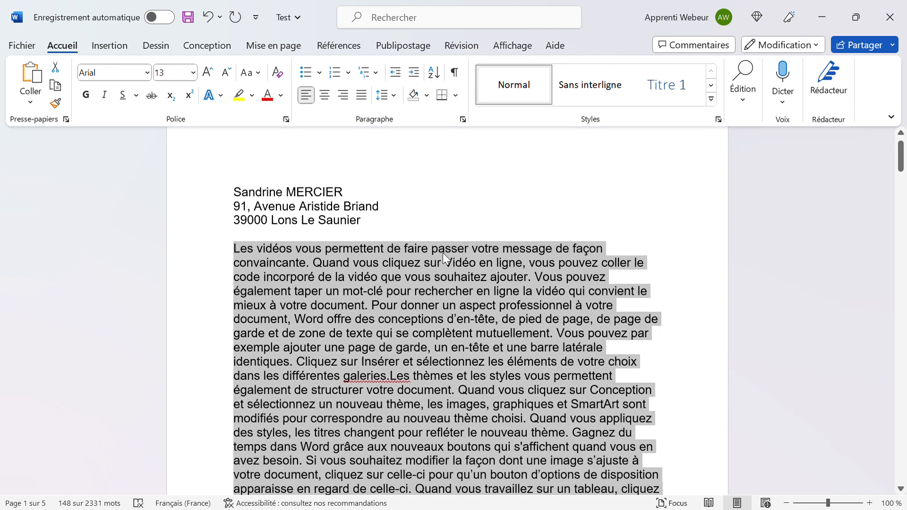
key("shift+Down")
key("shift+Down")
Select the three address lines with the keyboard and delete them.
key("Up")
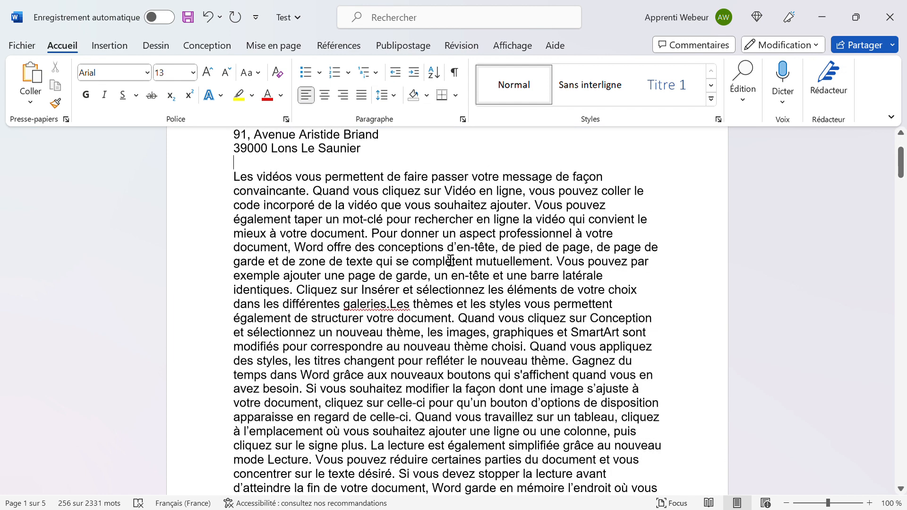
key("Left")
key("shift+Up")
key("shift+Up")
key("shift+Home")
key("Delete")
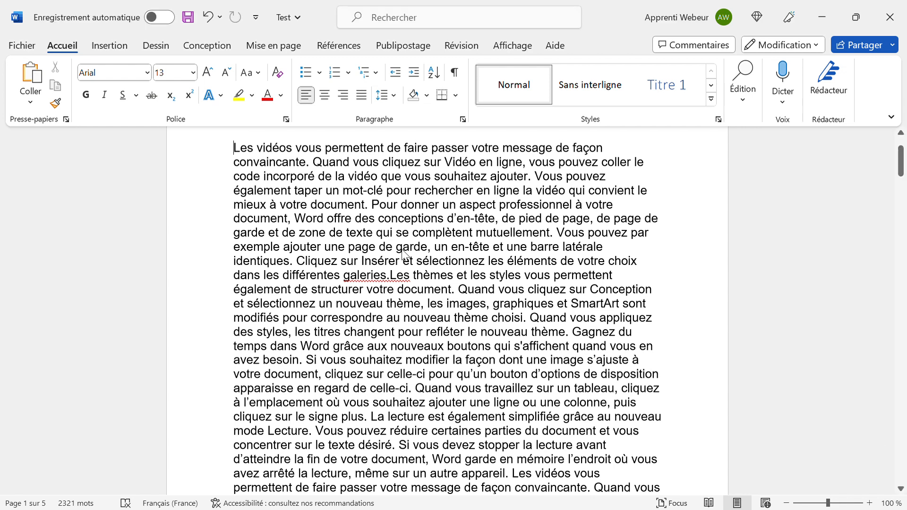
Extend a selection from the start of the generated text onto page 2, then return to the top.
key("Left")
key("shift+Down")
key("shift+Down")
key("shift+Down")
key("shift+Down")
key("shift+Down")
key("shift+Down")
key("shift+Down")
key("shift+Down")
key("shift+Down")
key("shift+Down")
key("shift+Down")
key("shift+Down")
key("shift+Down")
key("shift+Down")
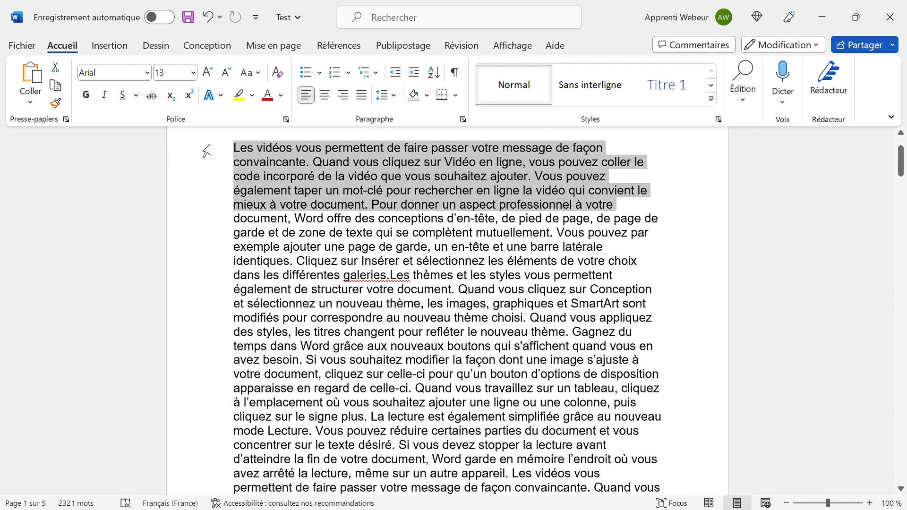
key("shift+Down")
key("shift+Down")
key("shift+Down")
key("shift+Down")
key("shift+Down")
key("shift+Down")
key("shift+Down")
key("shift+Down")
key("shift+Down")
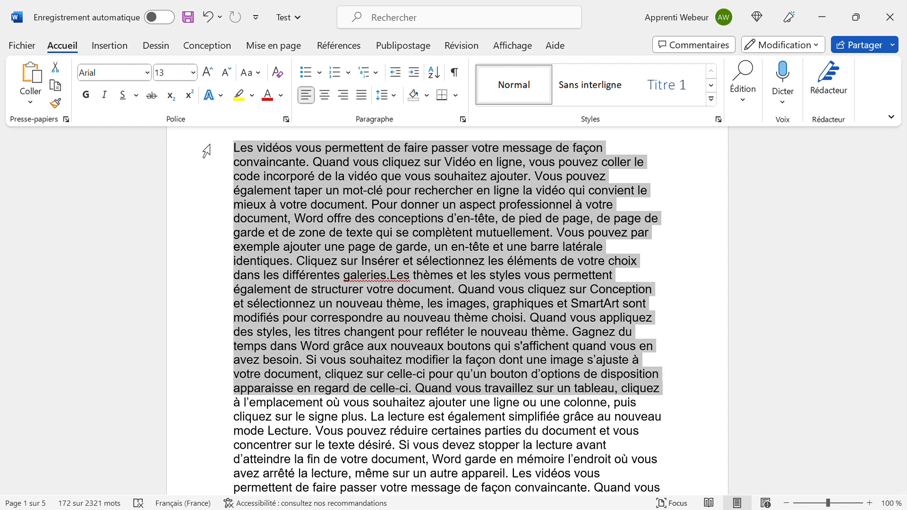
key("shift+Down")
key("shift+Down")
key("shift+Down")
key("shift+Down")
key("shift+Down")
key("shift+Down")
key("shift+Down")
key("shift+Down")
key("shift+Down")
key("shift+Down")
key("shift+Down")
key("shift+Down")
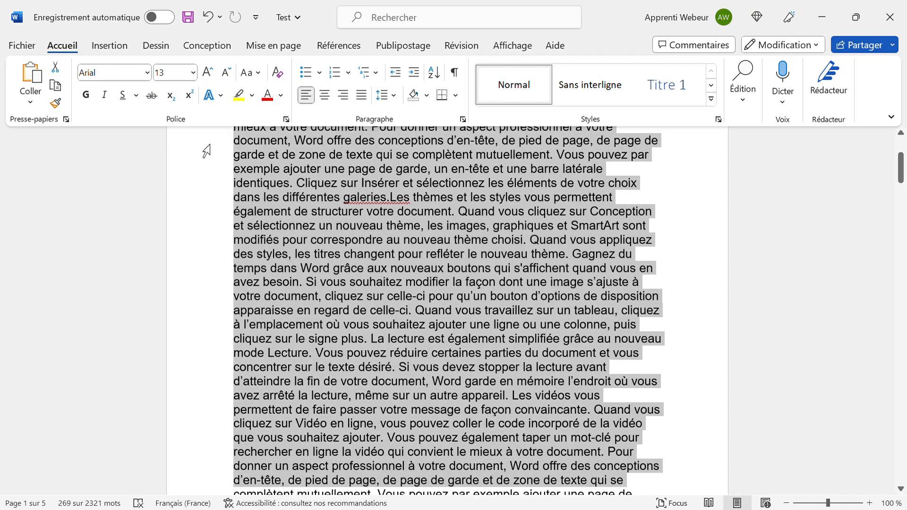
key("shift+Down")
key("shift+Down")
key("shift+Down")
key("shift+Down")
key("shift+Down")
key("shift+Down")
key("shift+Down")
key("shift+Down")
key("shift+Down")
key("shift+Down")
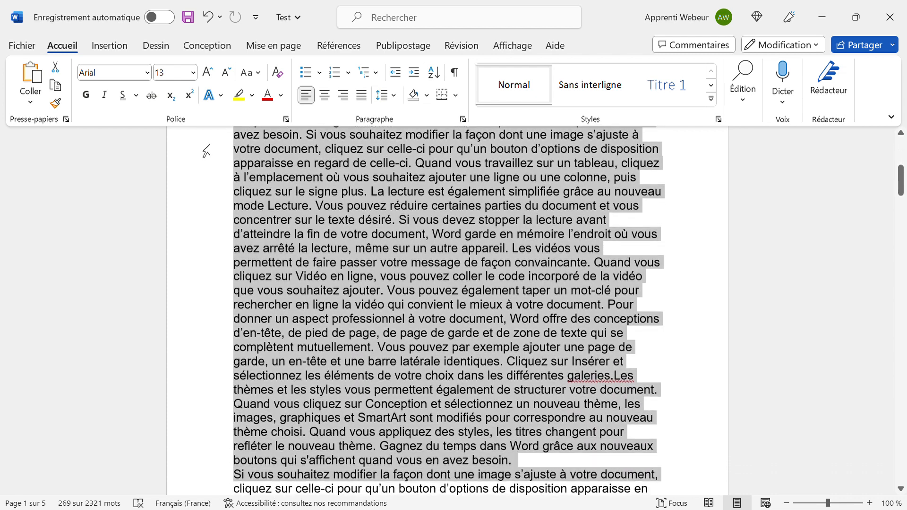
key("shift+Down")
key("shift+Down")
key("shift+Down")
key("shift+Down")
key("shift+Down")
key("shift+Down")
key("shift+Down")
key("shift+Down")
key("shift+Down")
key("shift+Down")
key("shift+Down")
key("shift+Down")
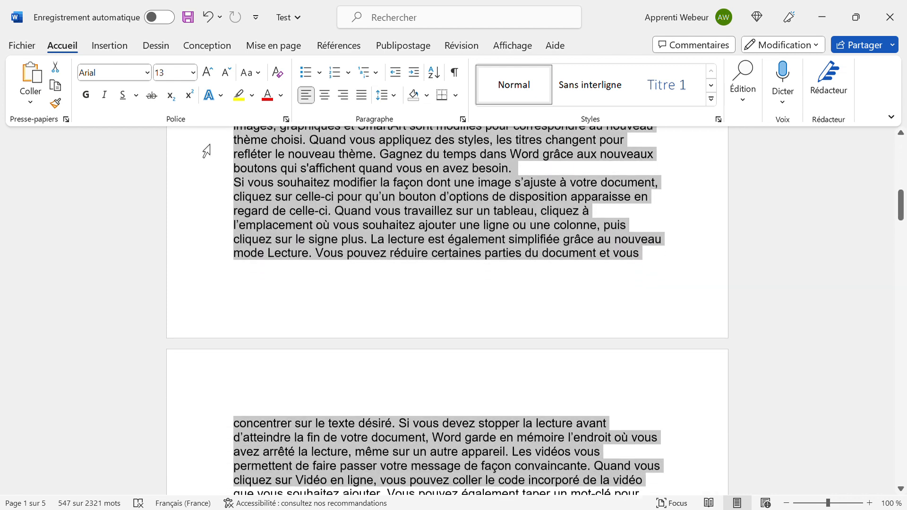
key("shift+Down")
key("shift+Down")
key("shift+Down")
key("shift+Down")
key("shift+Down")
key("shift+Down")
key("shift+Down")
key("shift+Down")
key("shift+Down")
key("shift+Down")
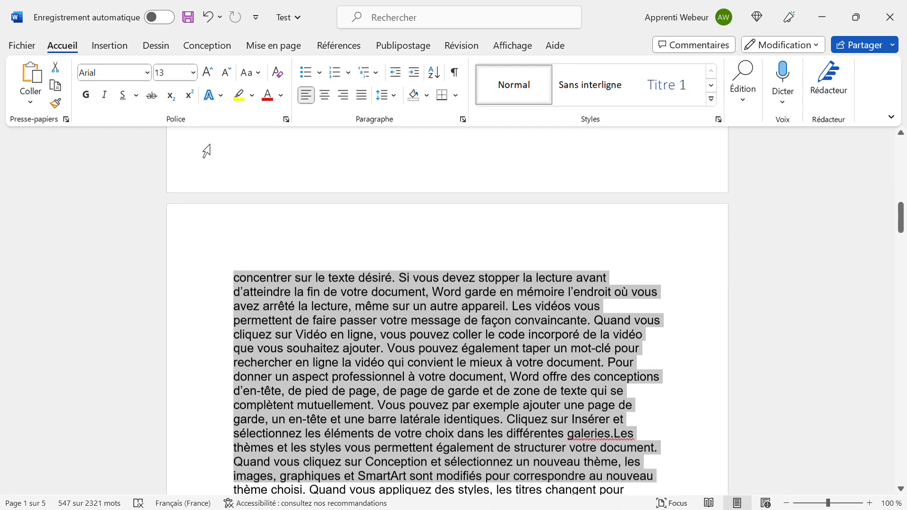
key("shift+Down")
key("shift+Down")
key("shift+Down")
key("shift+Down")
key("shift+Down")
key("shift+Down")
key("shift+Down")
key("shift+Down")
key("shift+Down")
key("shift+Down")
key("shift+Down")
key("shift+Down")
key("shift+Down")
key("shift+Down")
key("shift+Down")
key("shift+Down")
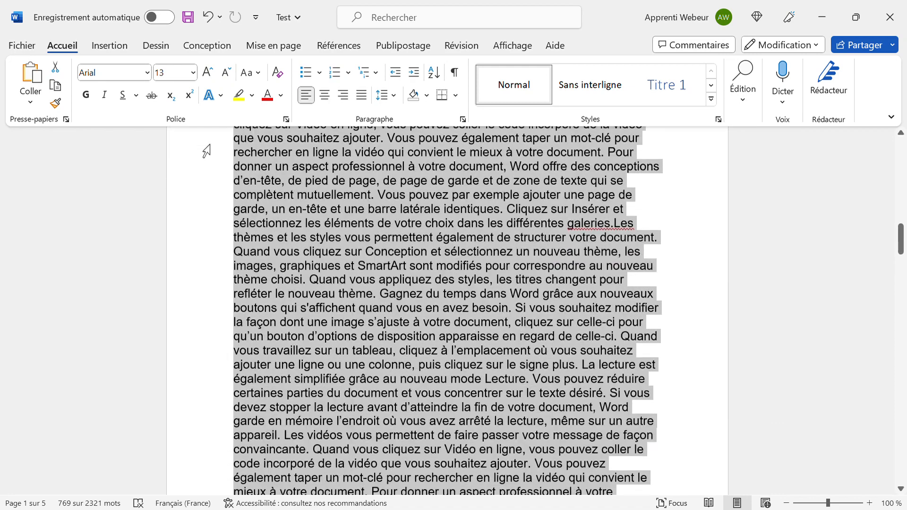
key("shift+Up")
key("shift+Up")
key("shift+Up")
key("shift+Up")
key("shift+Up")
key("shift+Up")
key("shift+Up")
key("shift+Up")
key("shift+Up")
key("shift+Up")
key("shift+Up")
key("shift+Up")
key("shift+Up")
key("shift+Up")
key("shift+Up")
key("shift+Up")
key("shift+Up")
key("shift+Up")
key("shift+Up")
key("shift+Up")
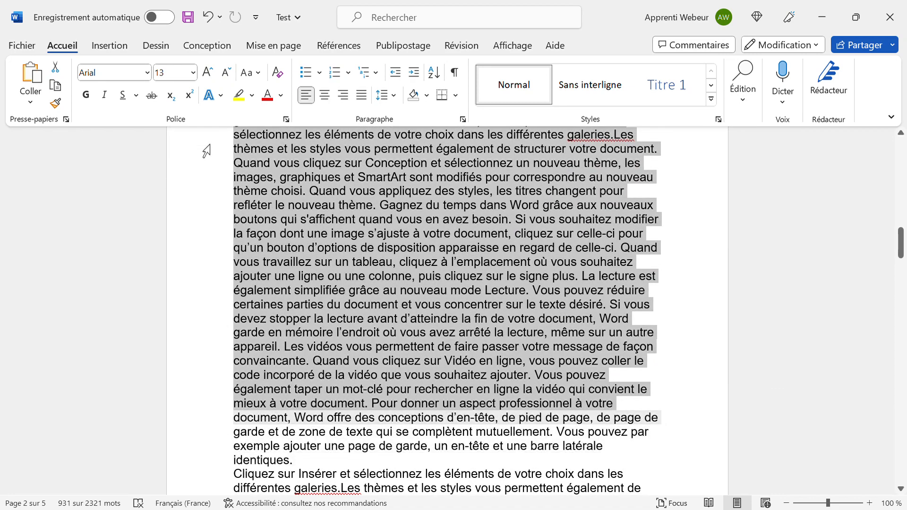
key("shift+Up")
key("shift+Up")
key("shift+Up")
key("shift+Up")
key("shift+Up")
key("shift+Up")
key("shift+Up")
key("shift+Up")
key("shift+Up")
key("shift+Up")
key("shift+Up")
key("shift+Up")
key("shift+Up")
key("shift+Up")
key("shift+Up")
key("shift+Up")
key("shift+Up")
key("shift+Down")
key("shift+Down")
key("shift+Down")
key("shift+Down")
key("shift+Down")
key("shift+Down")
key("shift+Down")
key("shift+Down")
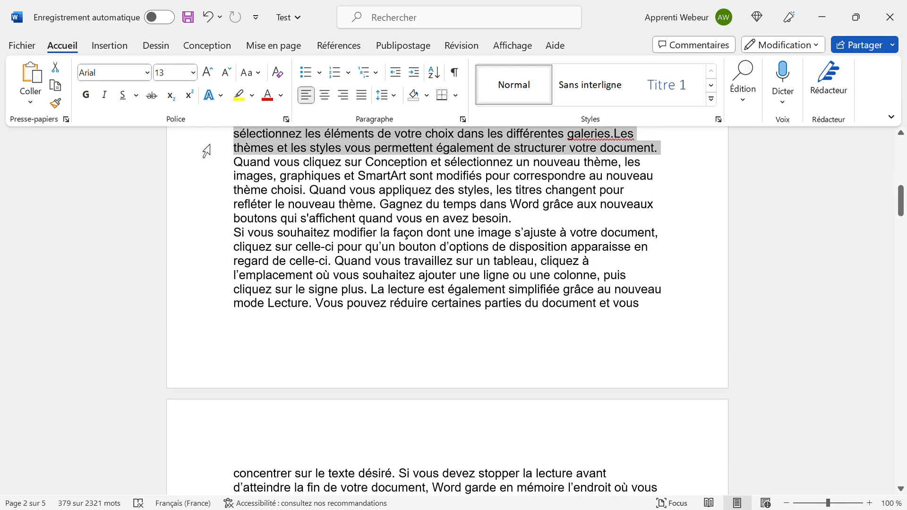
key("shift+Up")
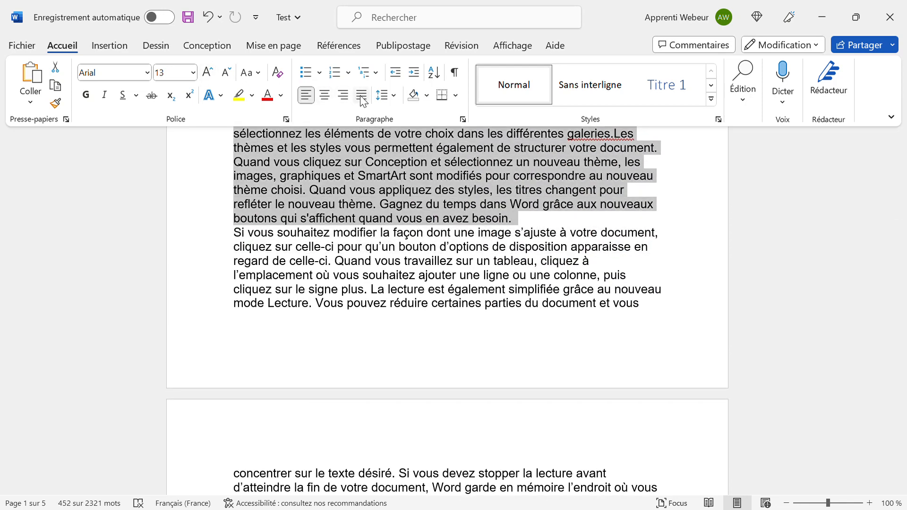
scroll(383, 231, "up", 1)
scroll(379, 225, "up", 4)
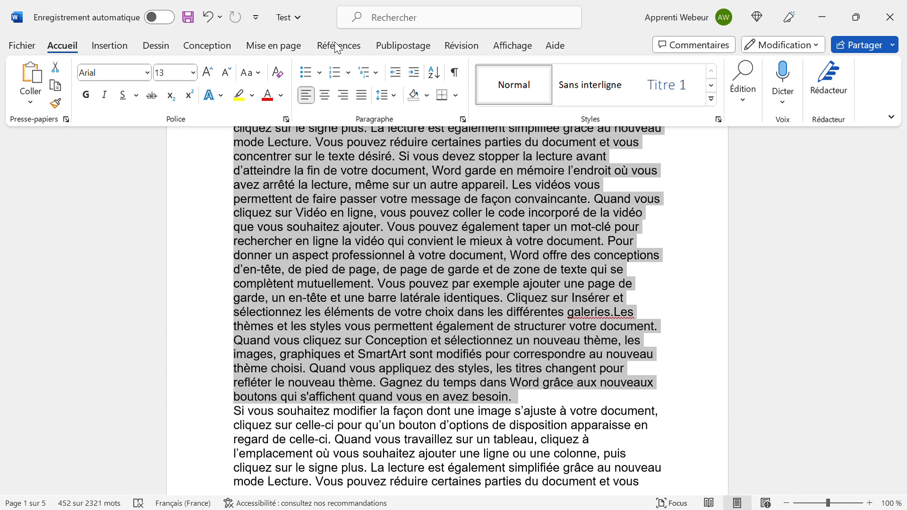
left_click(362, 96)
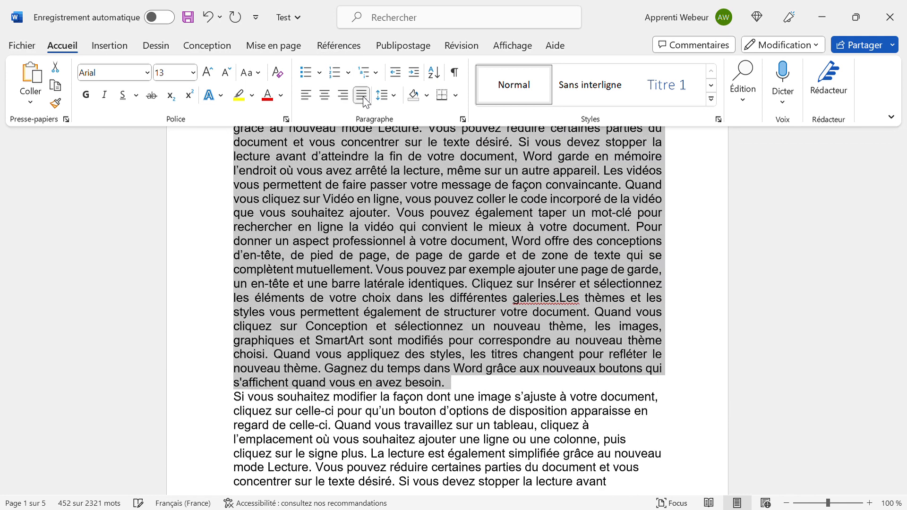
scroll(403, 268, "up", 3)
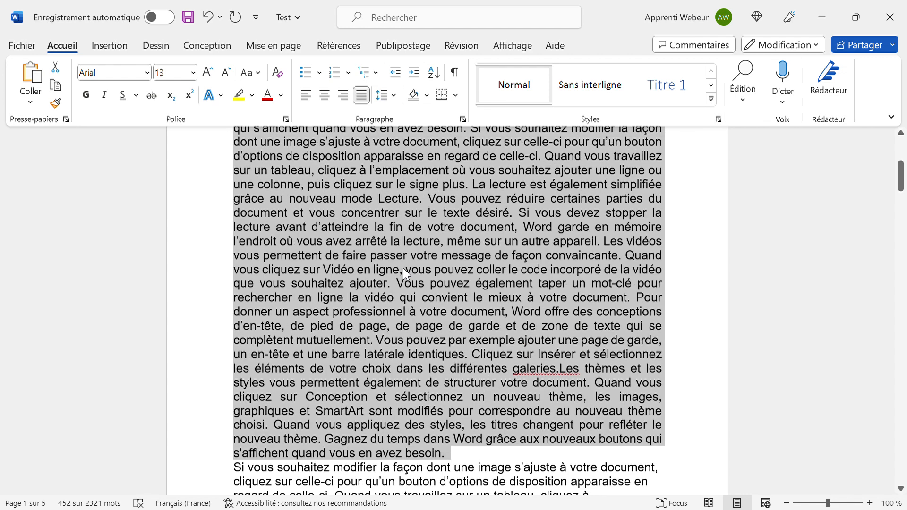
scroll(344, 182, "up", 1)
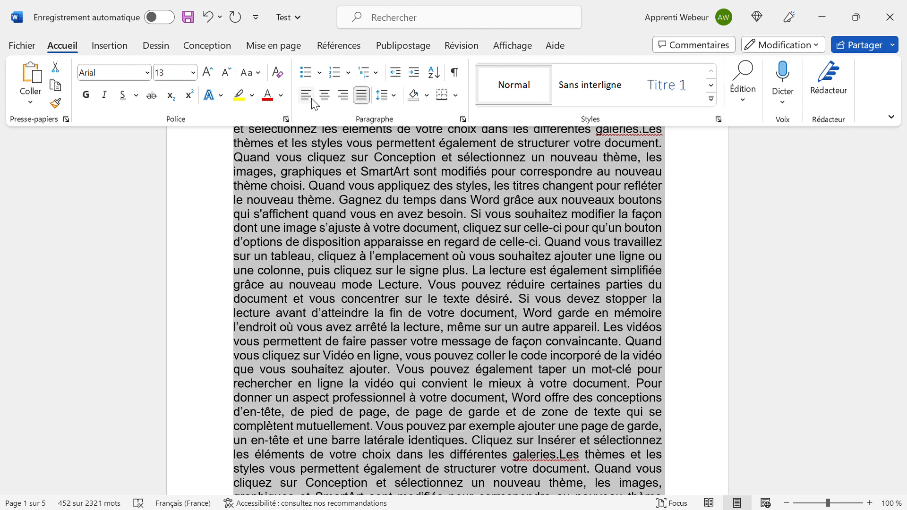
left_click(312, 100)
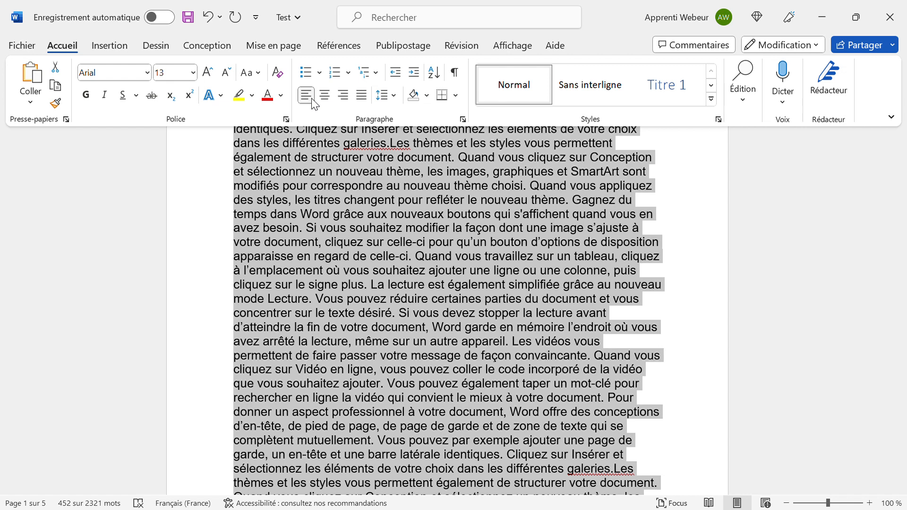
left_click(415, 189)
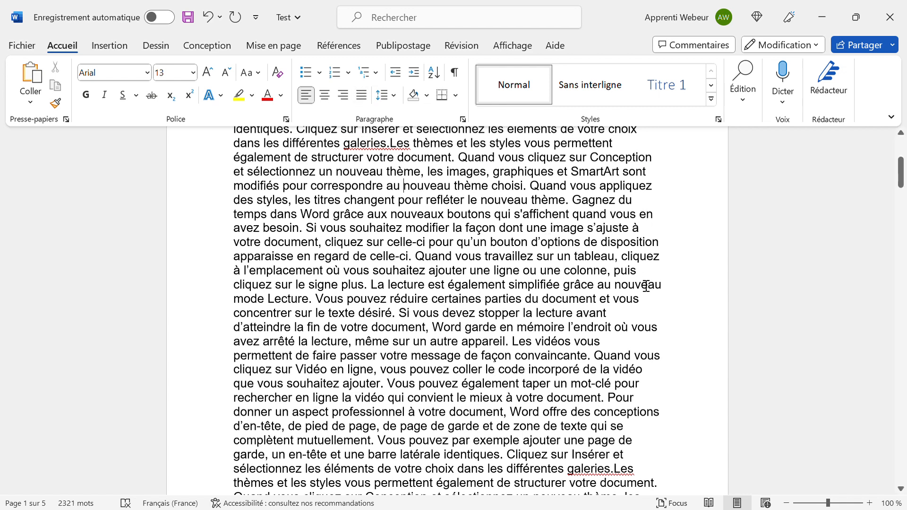
scroll(646, 285, "up", 5)
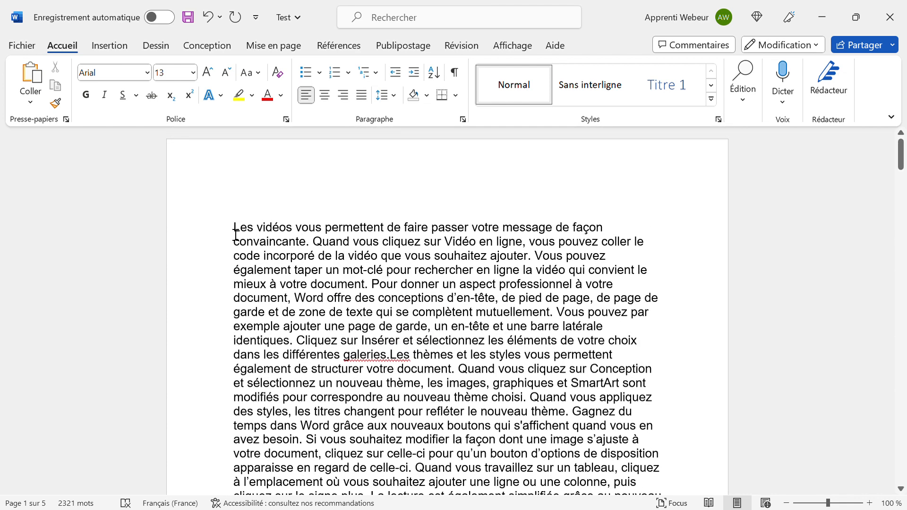
Type Poire, Pomme, Abricot, Banane and Pêche on separate lines at the top and select them.
scroll(236, 234, "down", 1)
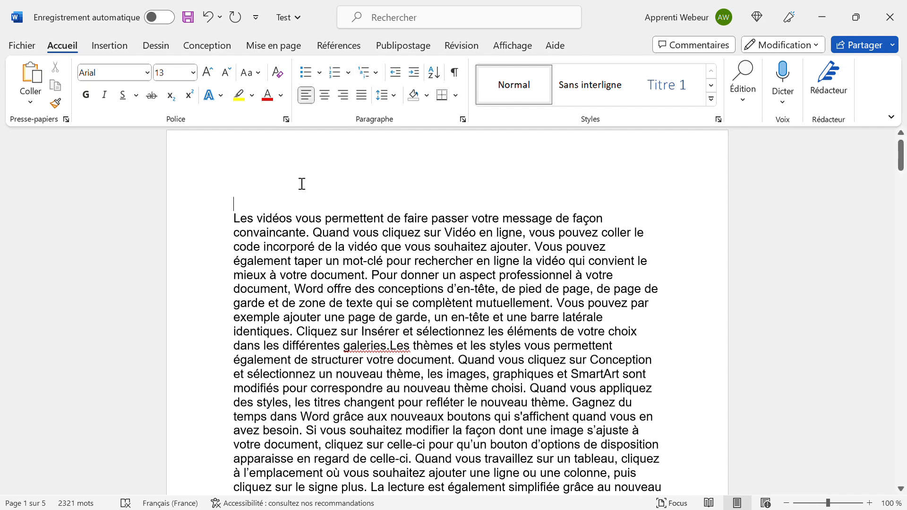
type("Poire")
key("Return")
type("Pomme")
key("Return")
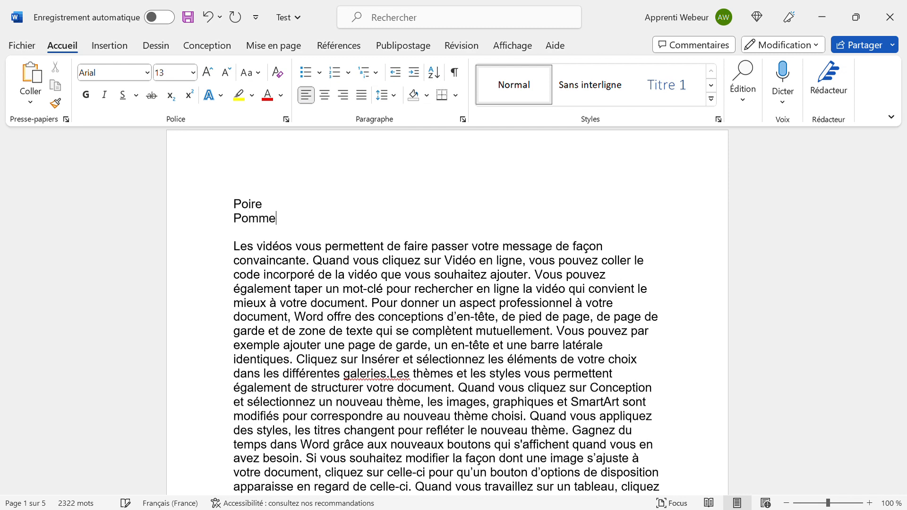
type("Abricot")
key("Return")
type("Banane")
key("Return")
type("Pêche")
key("Return")
key("Return")
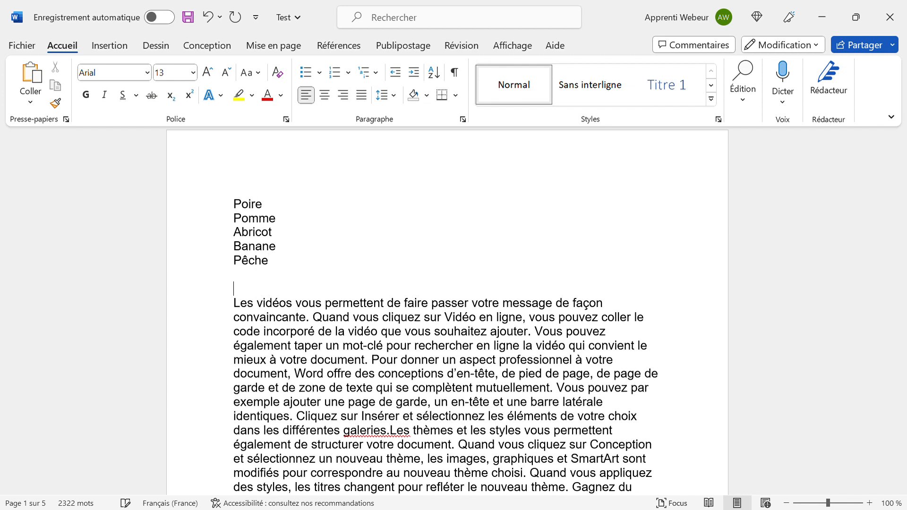
key("Up")
key("Up")
key("Up")
key("Up")
key("Up")
key("shift+Down")
key("shift+Down")
key("shift+Down")
key("shift+Down")
key("shift+End")
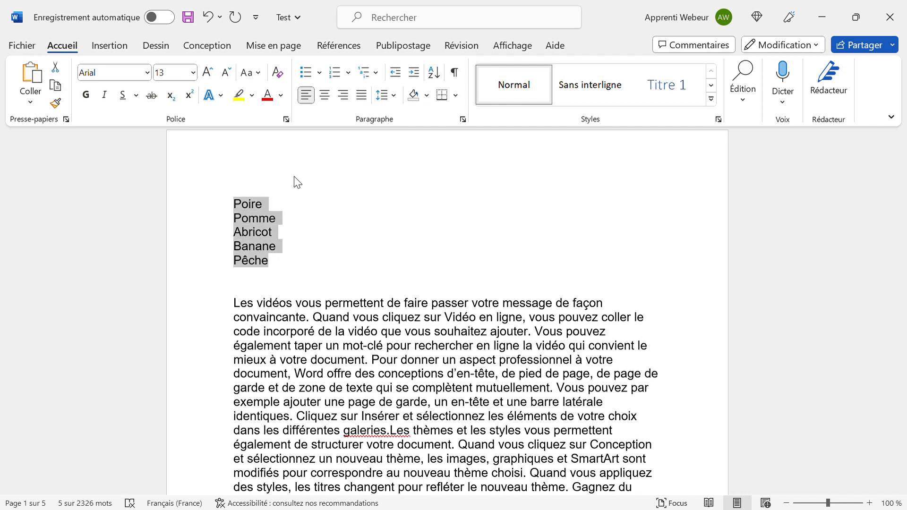
Try bullets on the fruit lines, undo them, and number the list 1. Poire to 5. Pêche.
left_click(321, 73)
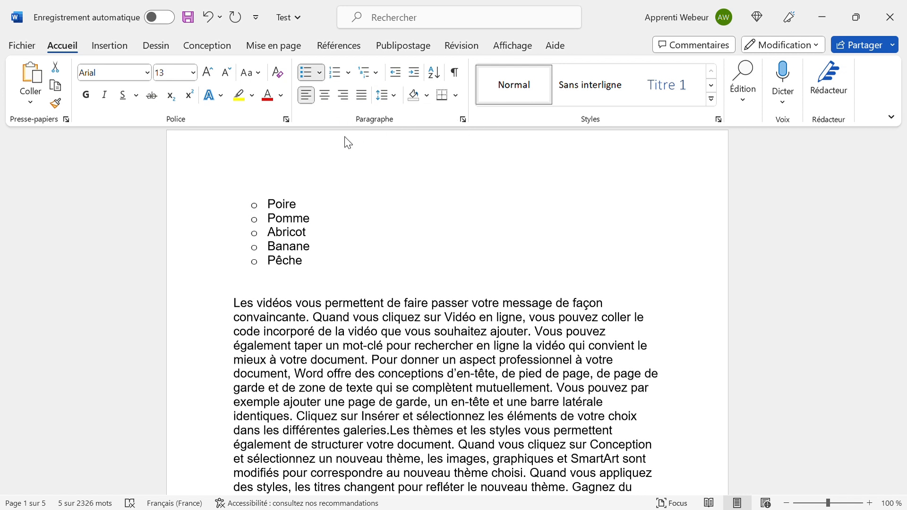
left_click(322, 162)
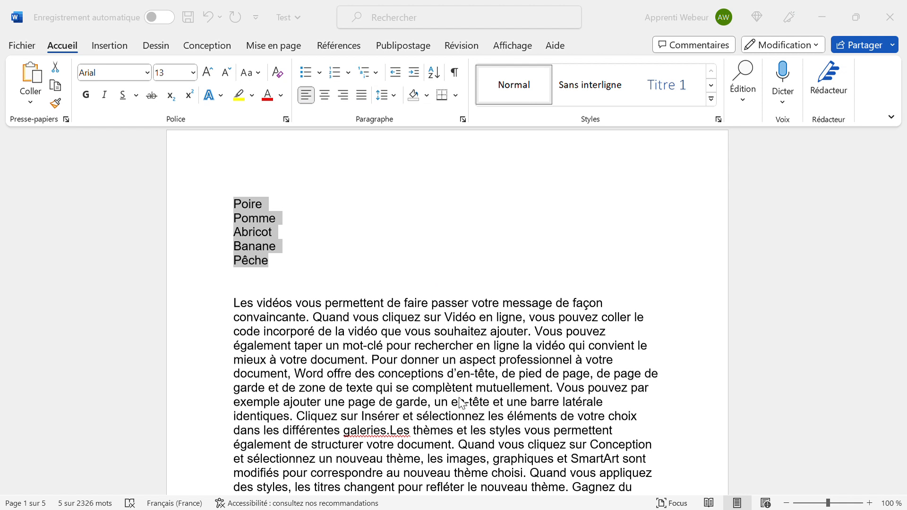
key("ctrl+shift+l")
left_click(334, 257)
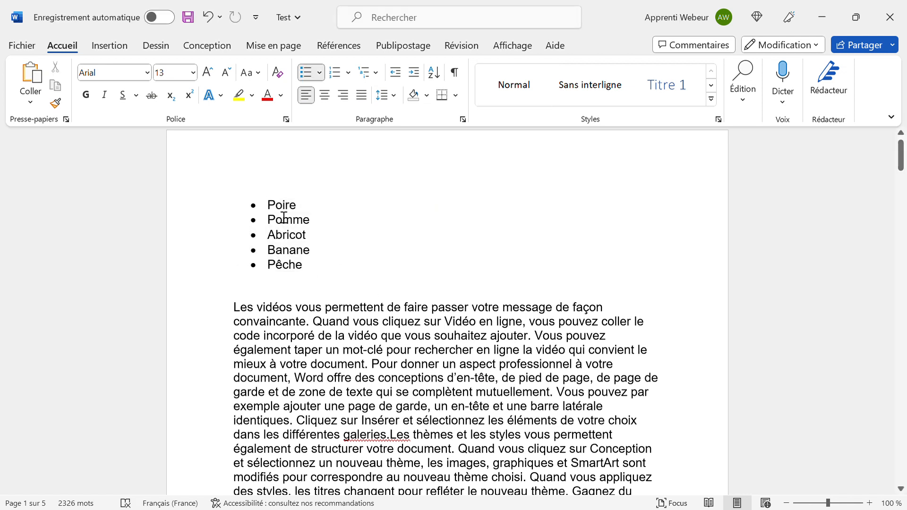
key("ctrl+z")
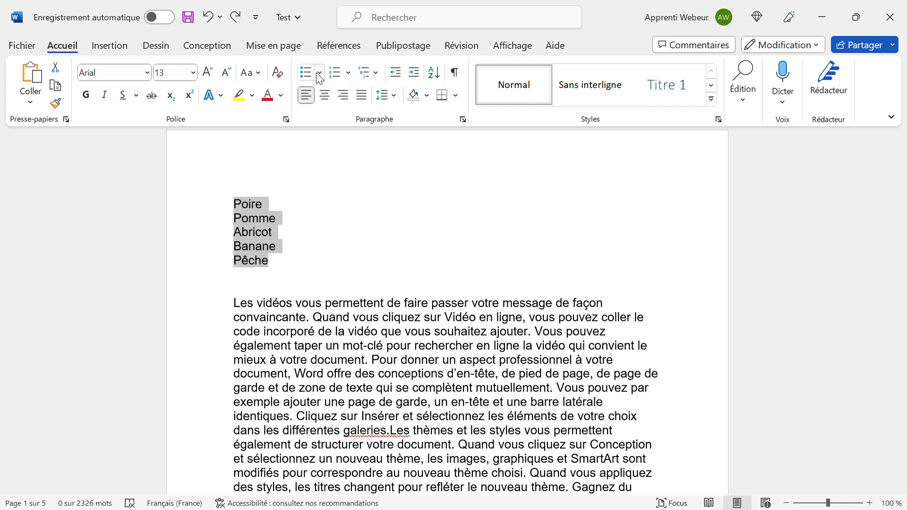
left_click(353, 74)
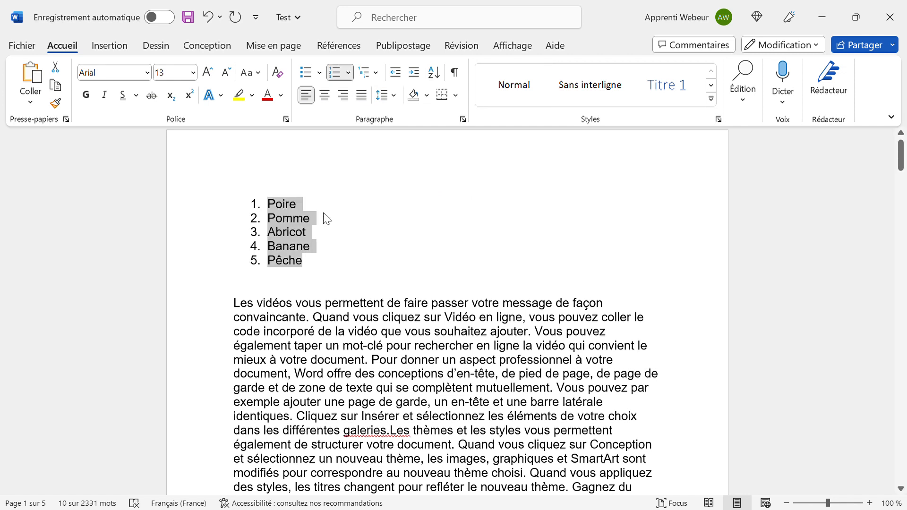
left_click(323, 211)
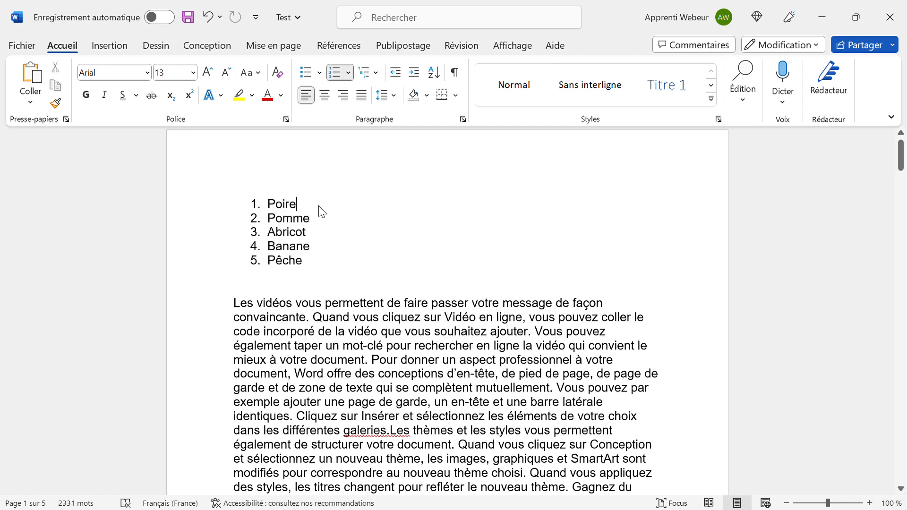
Add Pastèque and Raisin as new numbered items after Poire.
key("Return")
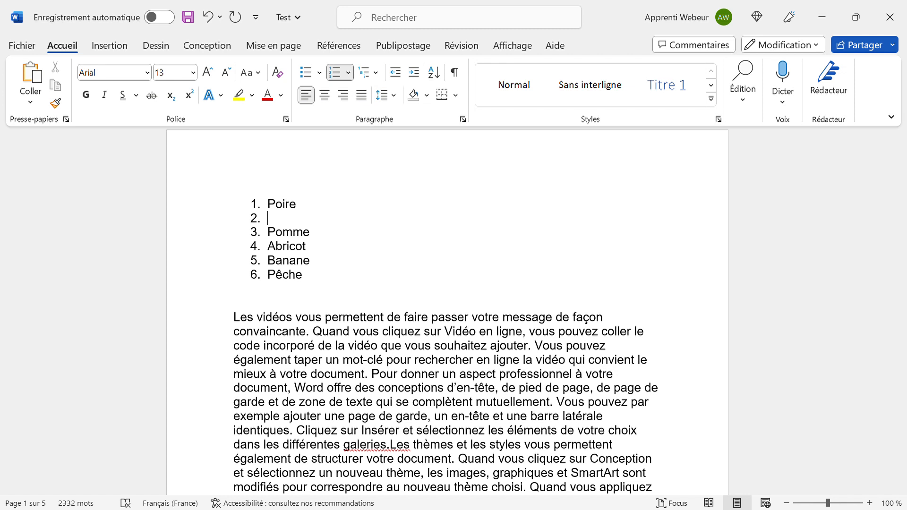
type("Pastèque")
key("Return")
type("Raison")
key("BackSpace")
key("BackSpace")
key("BackSpace")
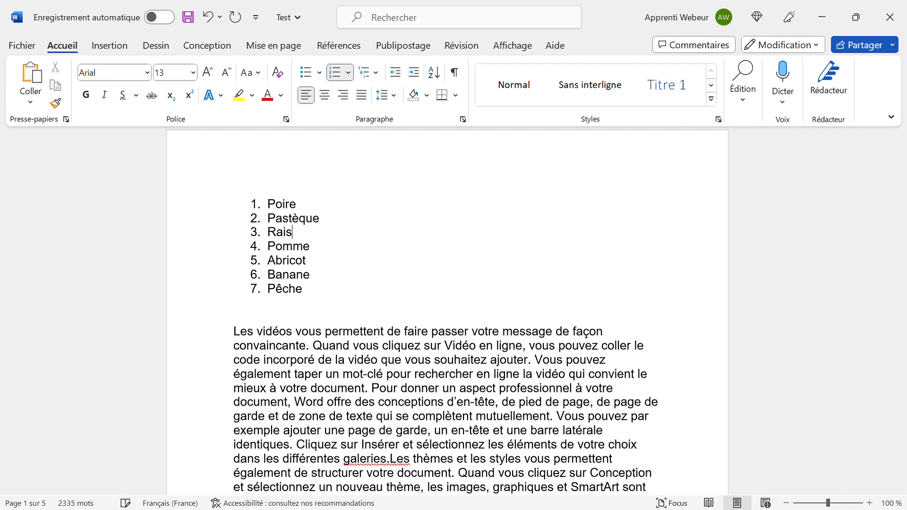
type("sin")
Insert a new empty list item after Pomme.
key("Up")
key("Down")
key("Down")
key("Right")
key("Return")
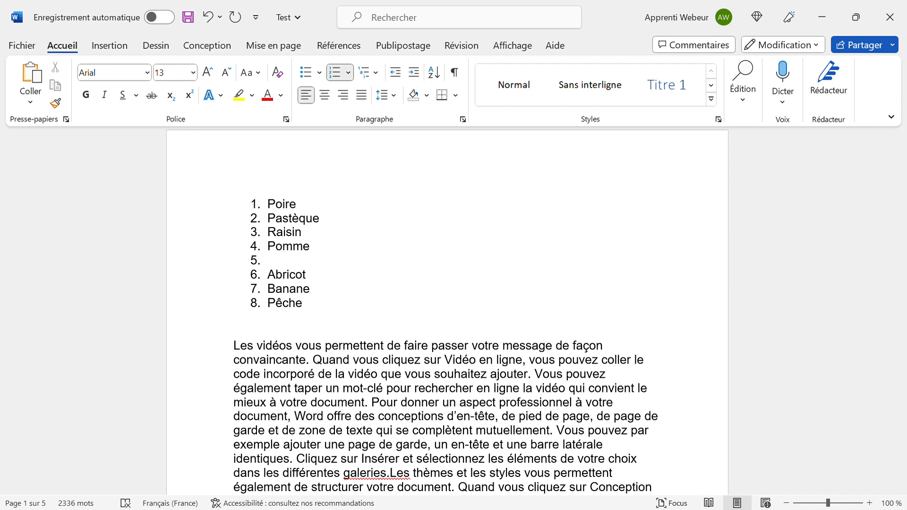
Nest Gala, Granny Smith, Canada and Golden under Pomme, then add Melon at top level.
key("Tab")
type("Gala")
key("Return")
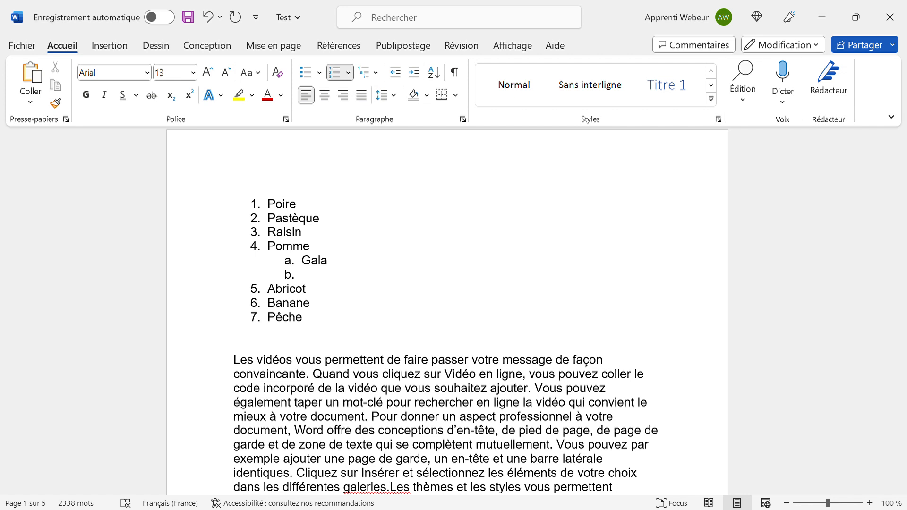
type("Granny Smith")
key("Return")
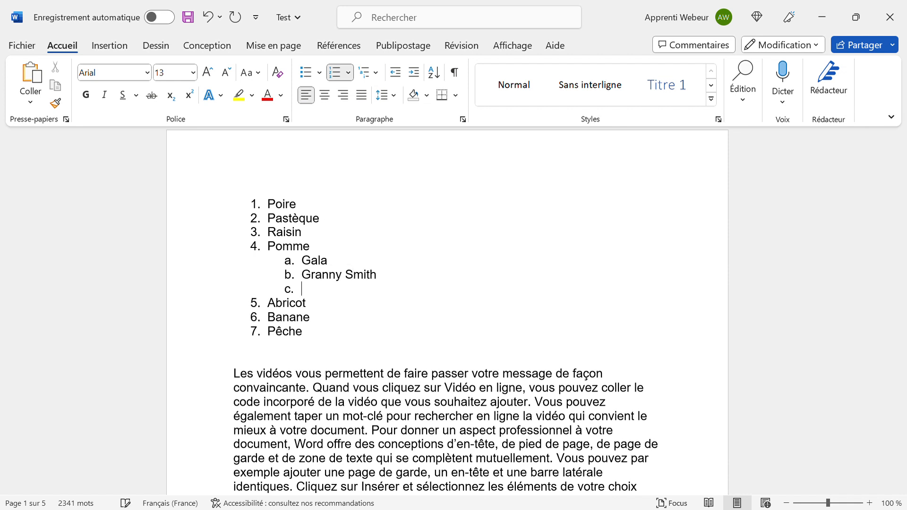
type("Canada")
key("Return")
type("Golden")
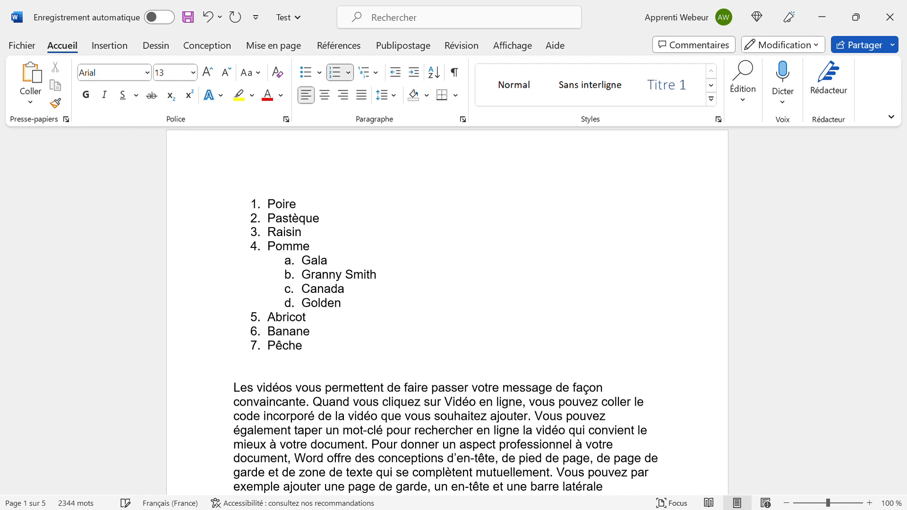
key("Return")
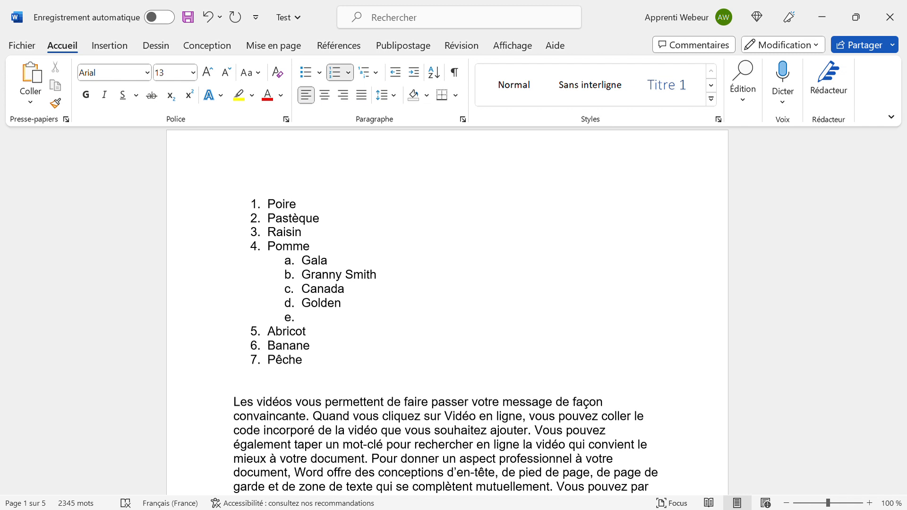
key("shift+Tab")
type("Melon")
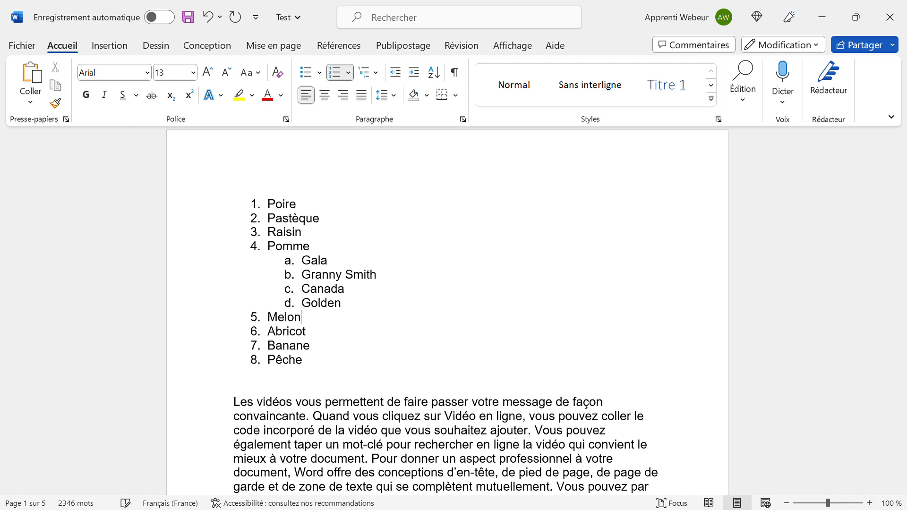
Add Rouge and Rouge orangée as third-level items under Gala.
key("Right")
key("Left")
key("Left")
key("Up")
key("Up")
key("Up")
key("Right")
key("Right")
key("Right")
key("Left")
key("Return")
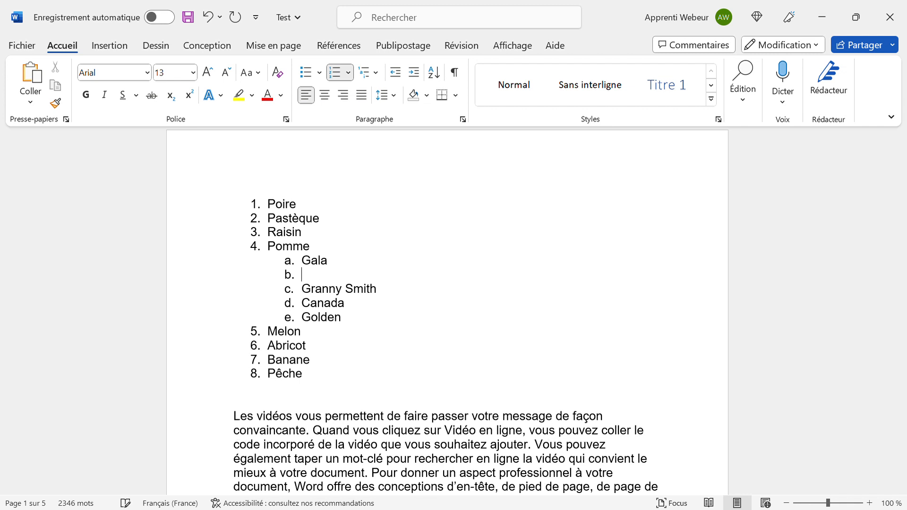
key("Tab")
type("Rouge")
key("Return")
type("Roug")
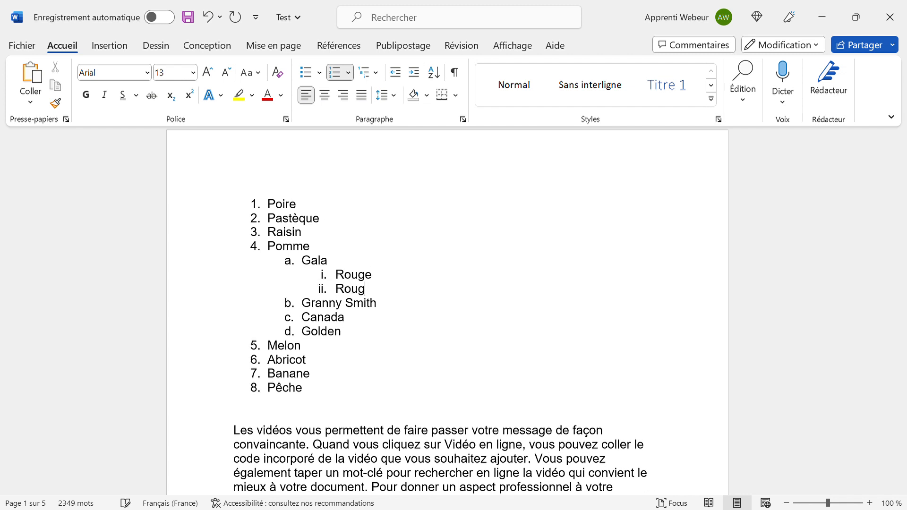
type("e ora")
key("BackSpace")
type("orag")
key("BackSpace")
type("ngée")
Show the Multilevel list choices with the caret on Pomme.
left_click(372, 274)
key("Down")
left_click(377, 73)
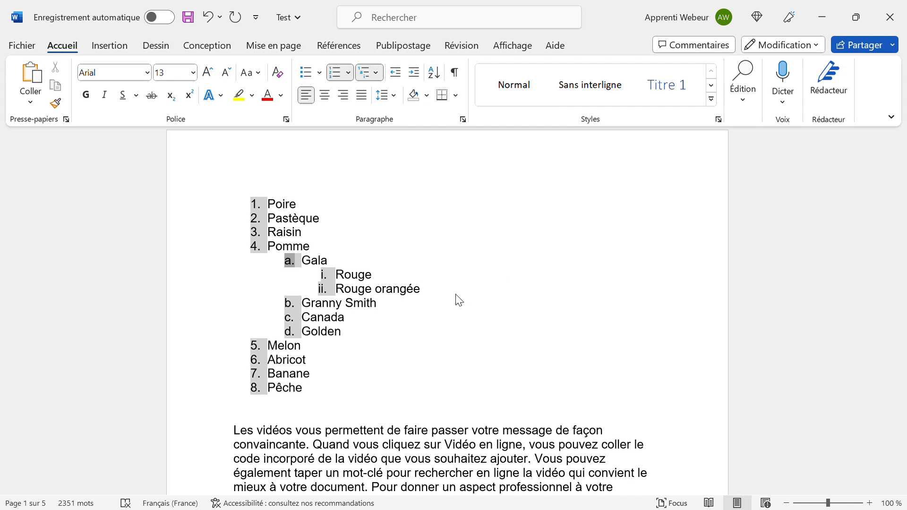
Remove Poire's list number and add two empty lines above it.
left_click(601, 294)
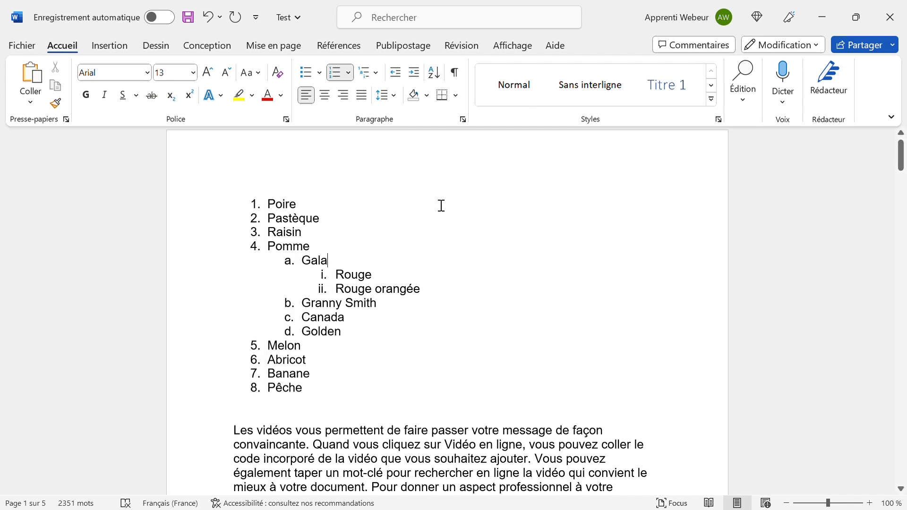
left_click(286, 201)
key("Left")
key("Left")
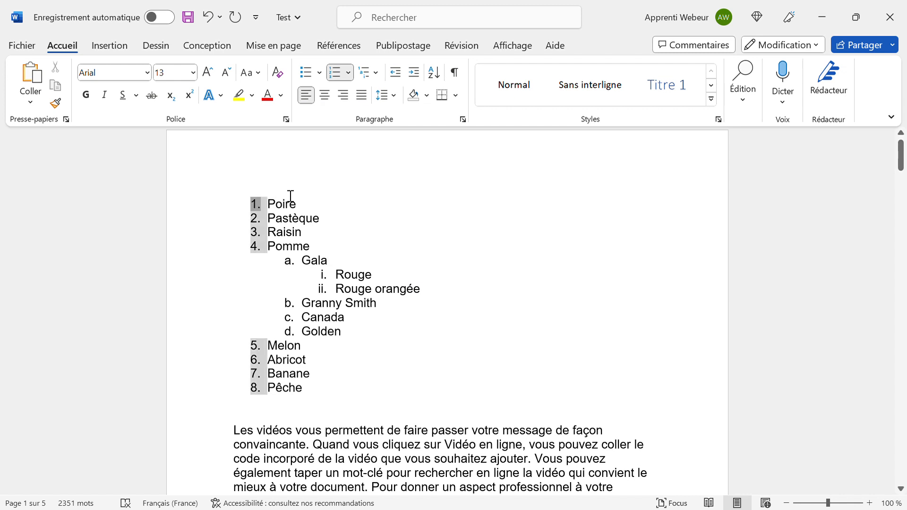
key("Return")
key("Up")
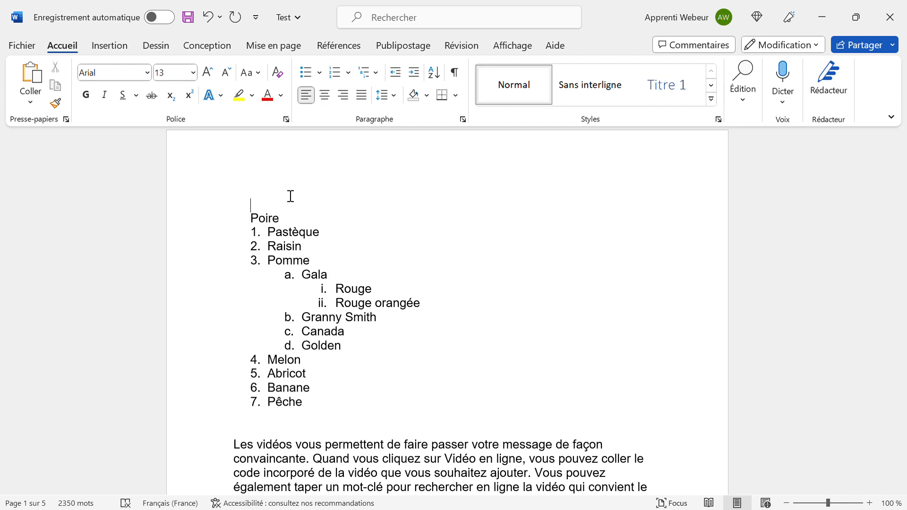
key("Return")
Adjust the indentation of the top empty line above Poire.
key("Up")
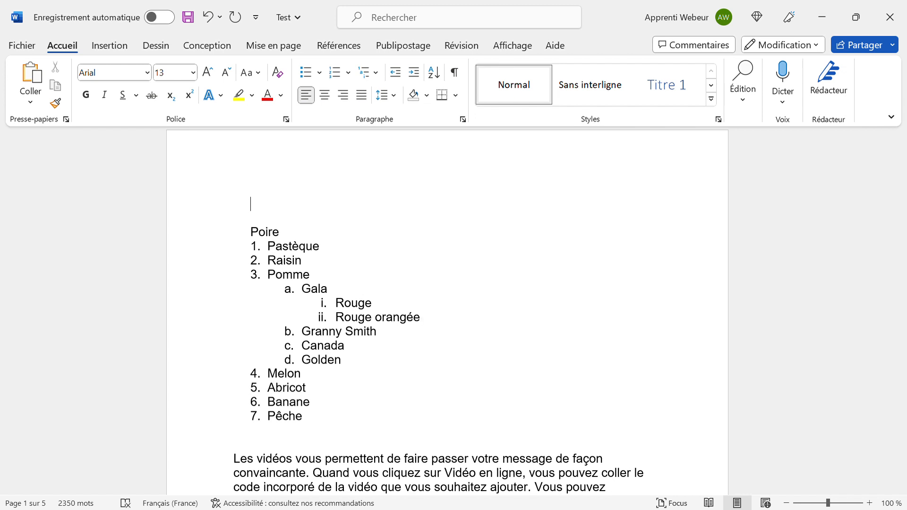
left_click(396, 75)
left_click(395, 75)
mouse_move(238, 469)
left_mouse_down()
mouse_move(236, 491)
mouse_move(236, 479)
left_mouse_up()
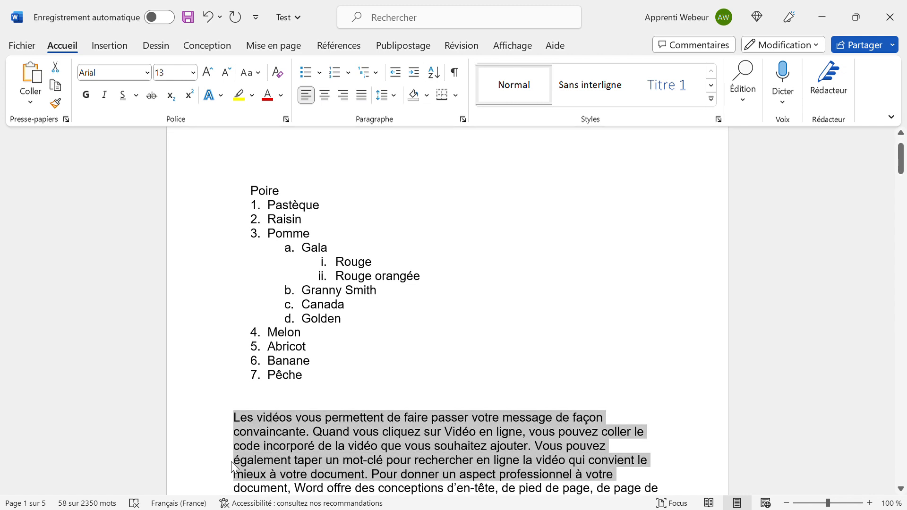
left_click(410, 77)
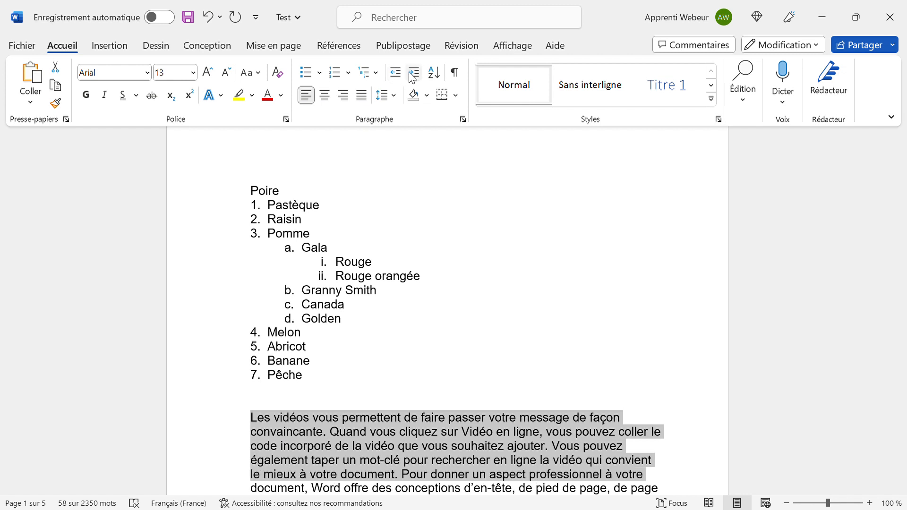
left_click(412, 75)
left_click(410, 73)
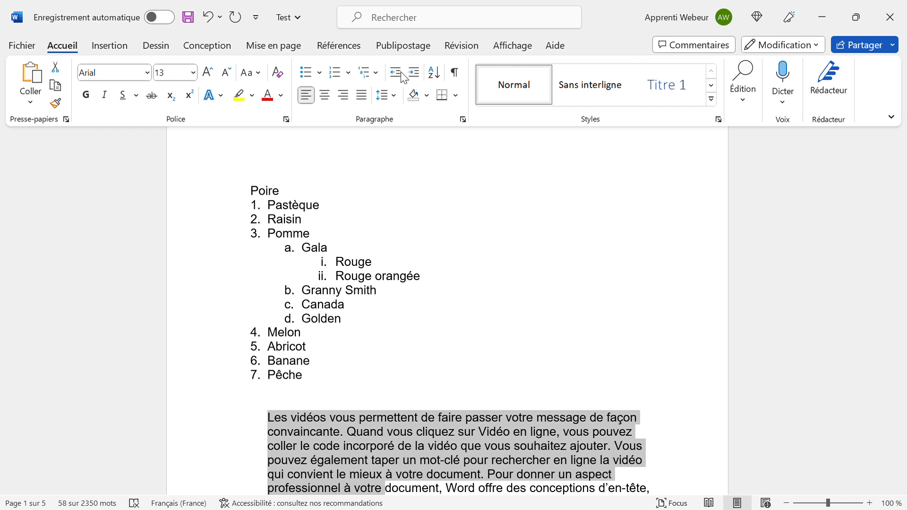
left_click(398, 74)
left_click(414, 72)
left_click(400, 78)
left_click(402, 82)
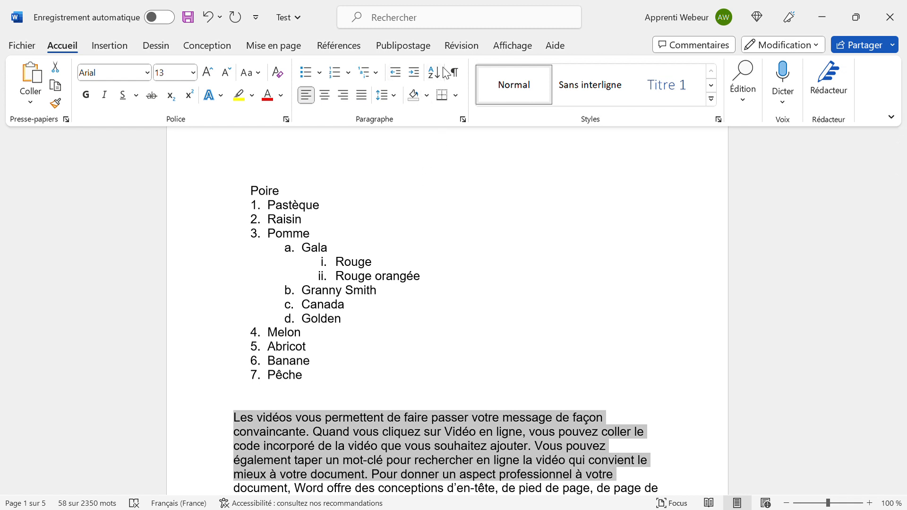
left_click(279, 164)
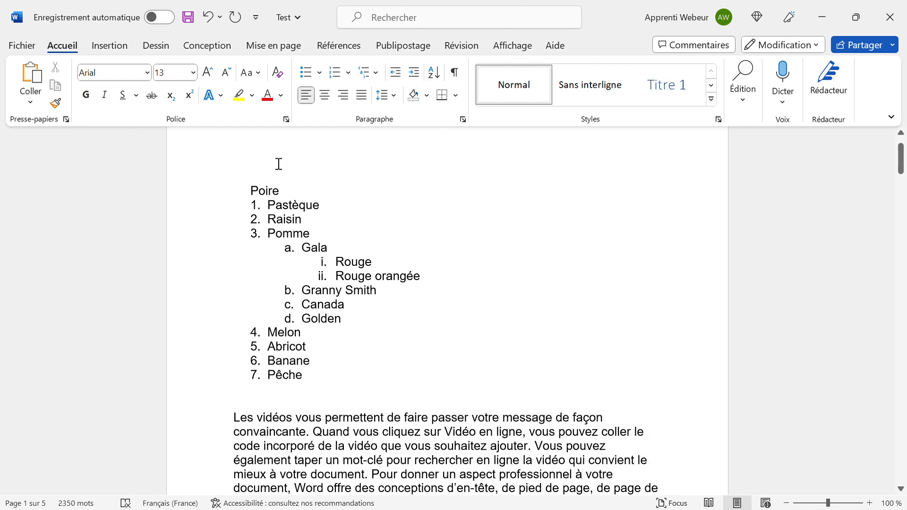
Type Voiture, Meuble, Chaussure and Ballon on separate lines above Poire and select them.
key("Return")
key("Return")
key("Return")
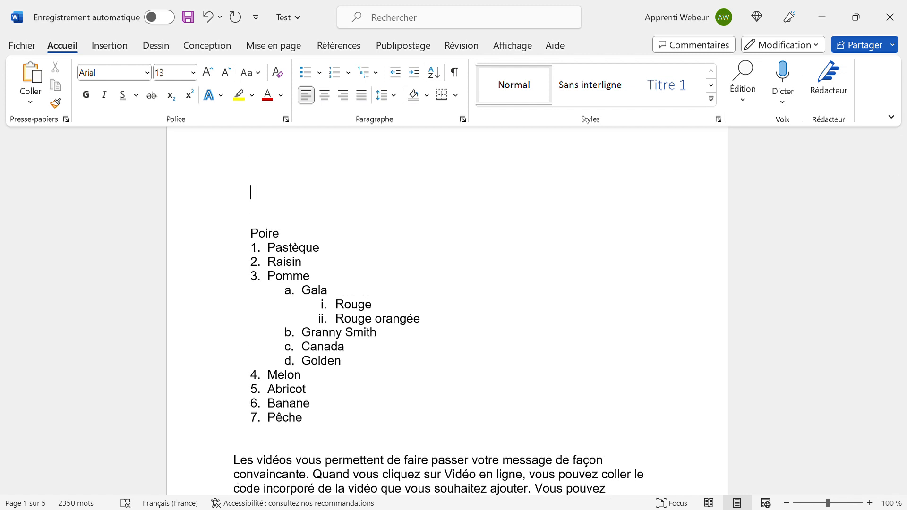
type("Voiture*")
key("Return")
key("BackSpace")
key("BackSpace")
key("Return")
type("Meuble")
key("Return")
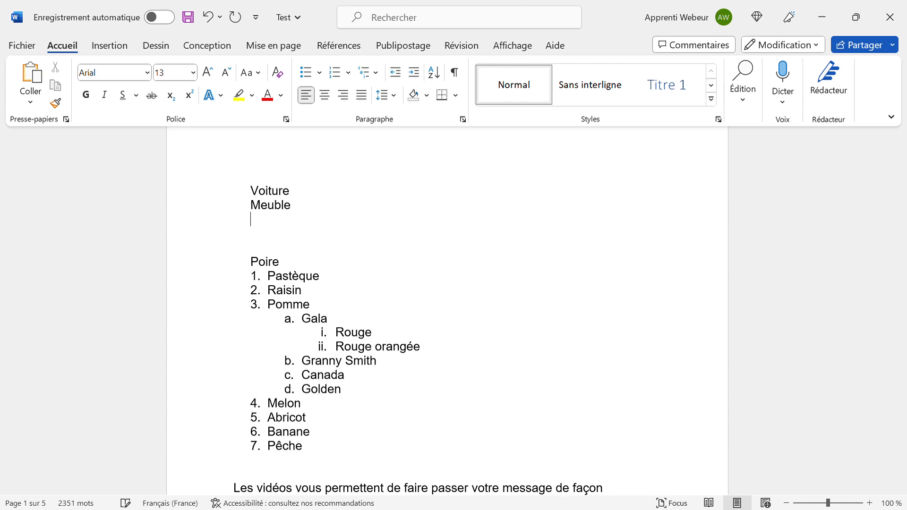
type("Chaussure")
key("Return")
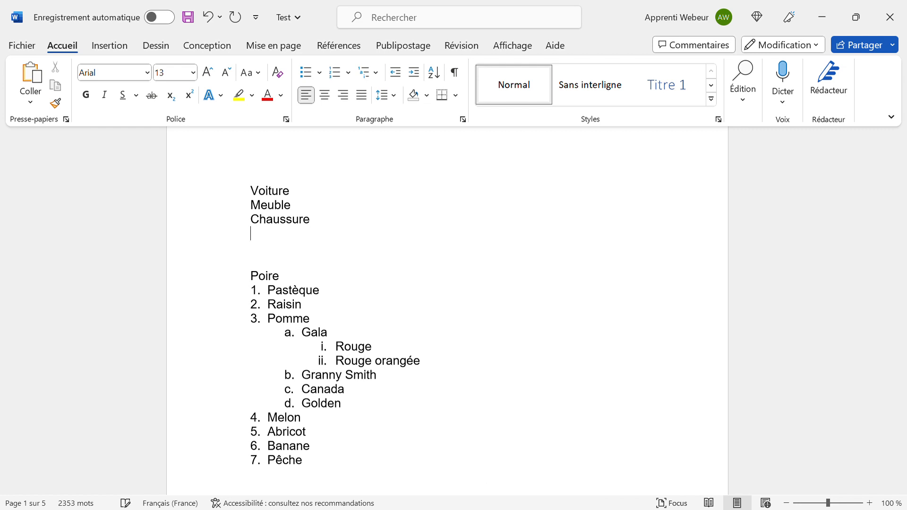
type("Ballon")
key("shift+Up")
key("shift+Up")
key("shift+Up")
key("shift+Up")
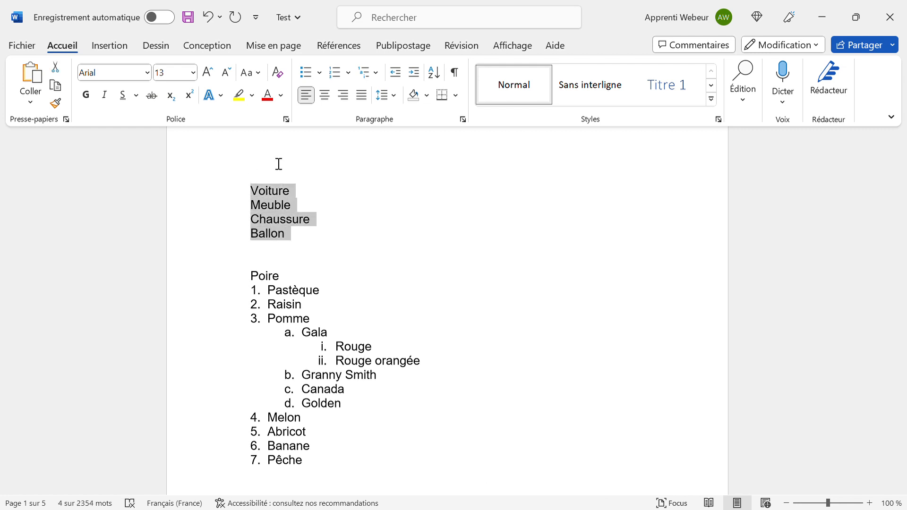
Sort the four lines alphabetically into Ballon, Chaussure, Meuble, Voiture.
left_click(441, 72)
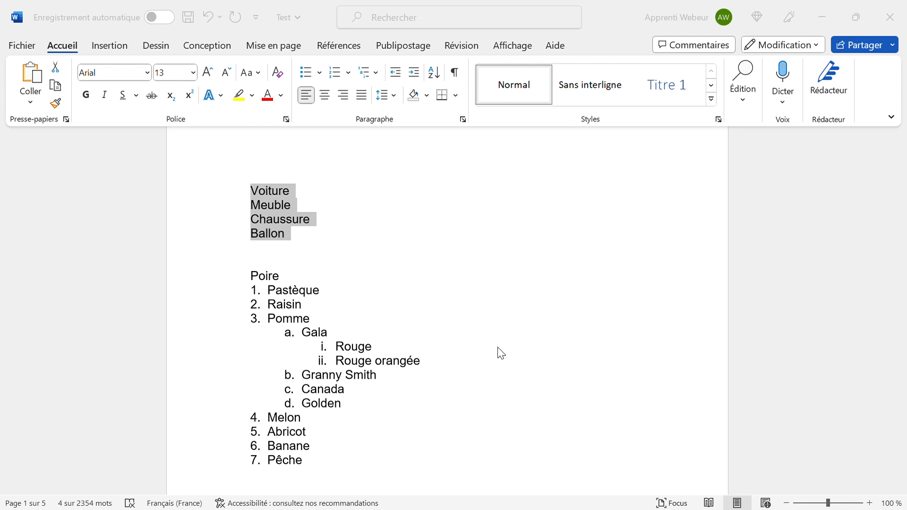
key("Return")
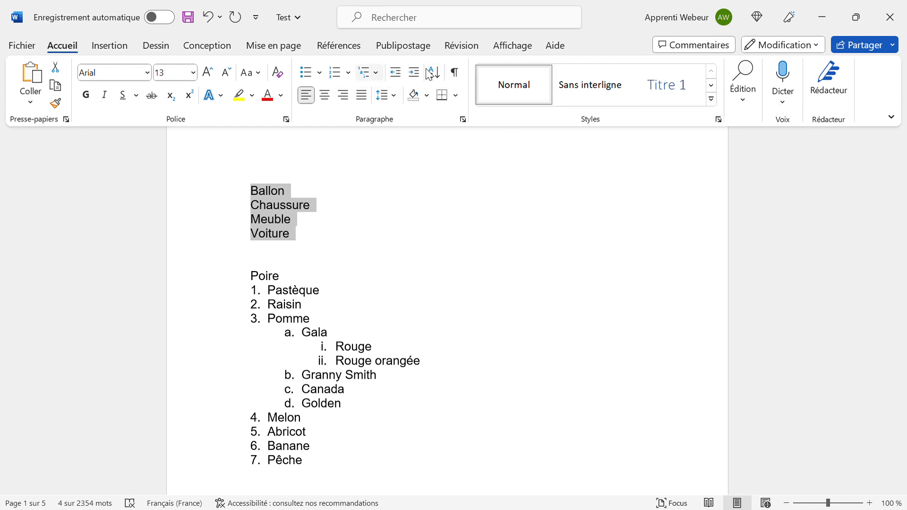
left_click(293, 232)
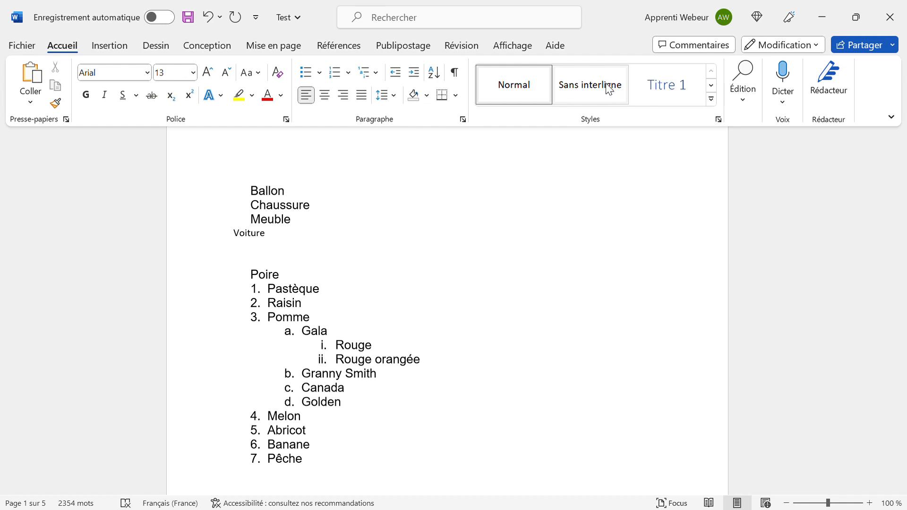
Apply the Titre style to Ballon, then select Chaussure.
left_click(712, 86)
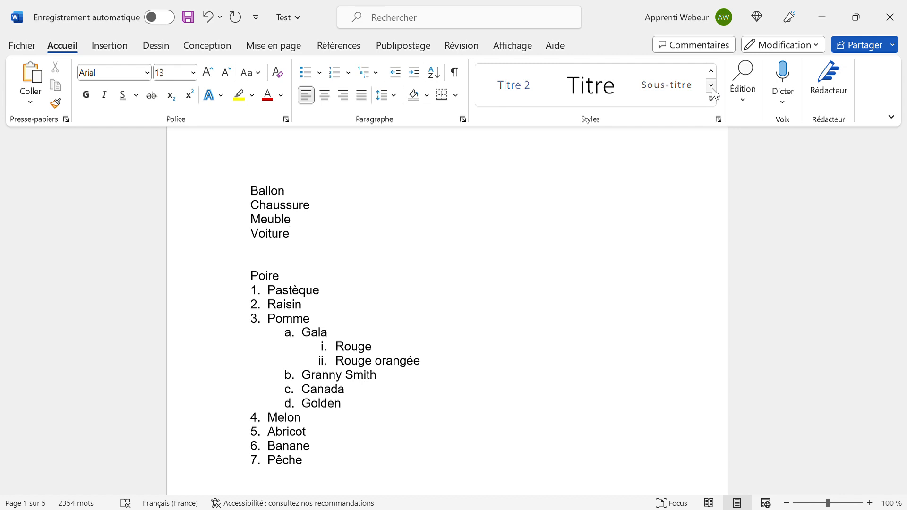
left_click(712, 86)
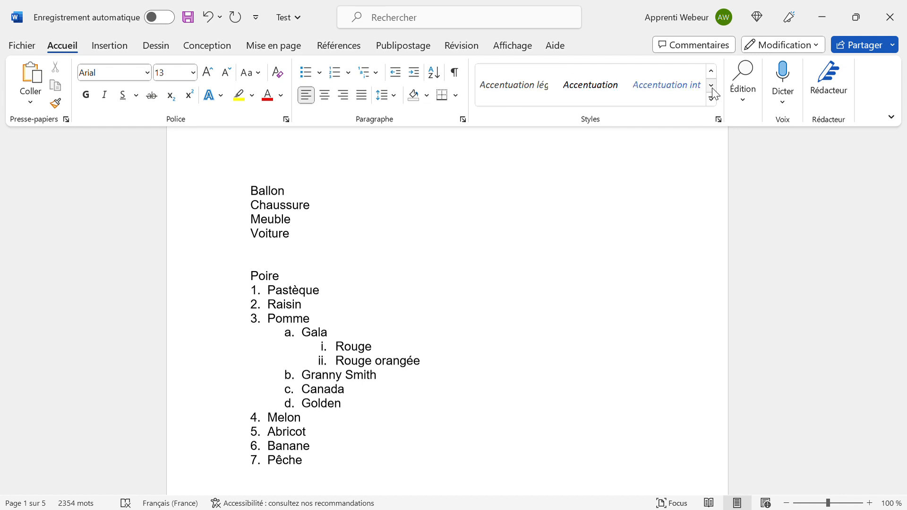
left_click(712, 71)
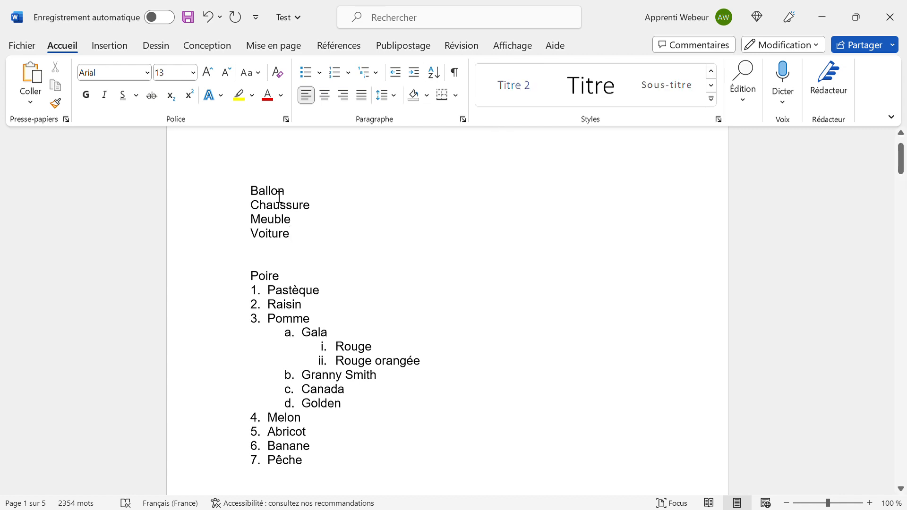
left_click(585, 91)
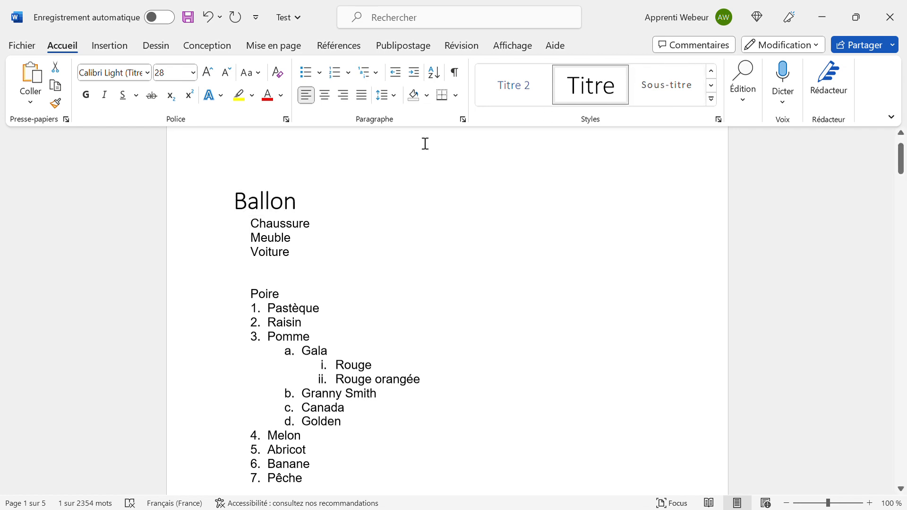
left_click(711, 71)
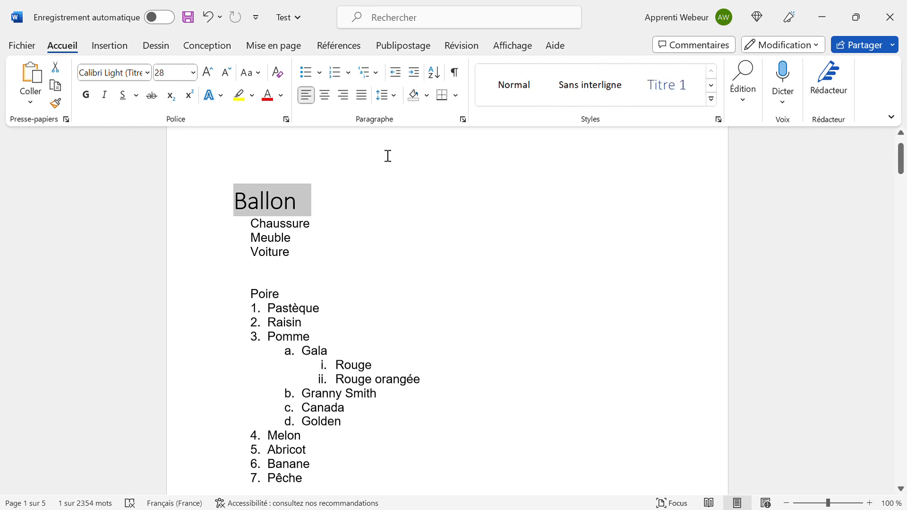
double_click(268, 222)
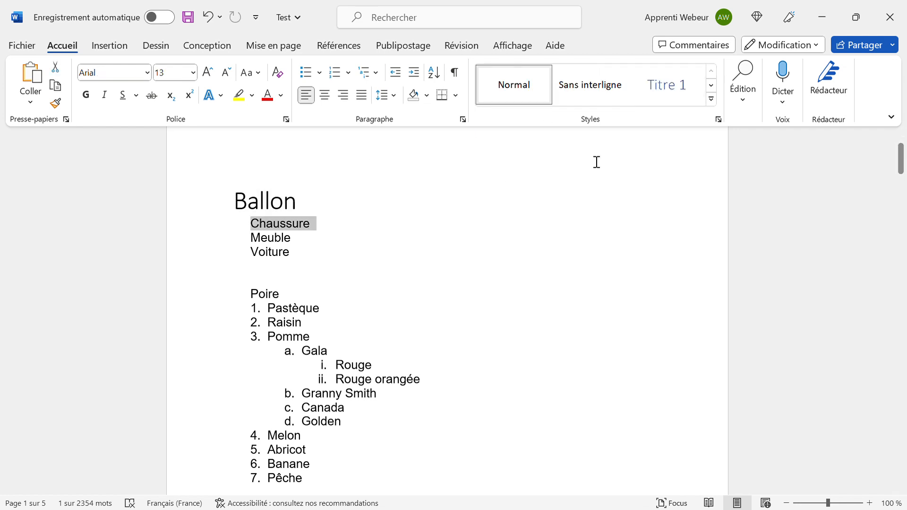
Style Chaussure as Titre 1 and Meuble as Titre 2.
left_click(665, 100)
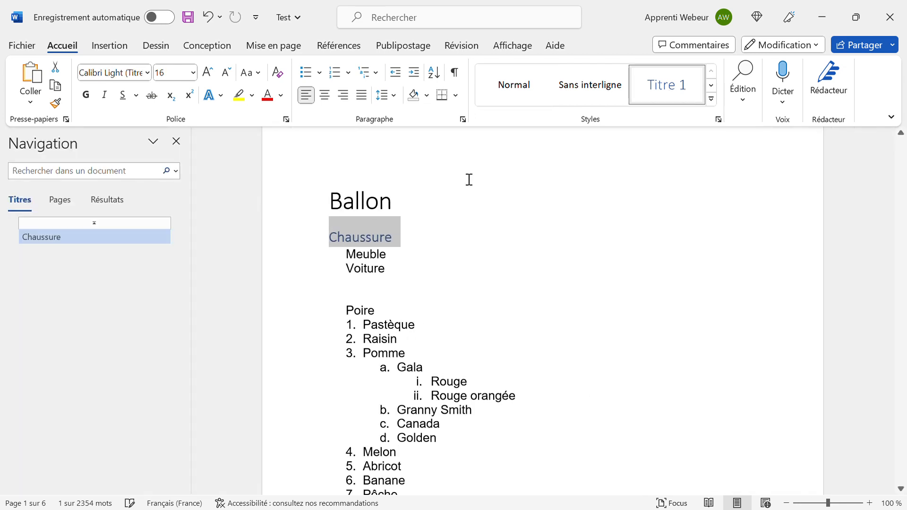
double_click(372, 263)
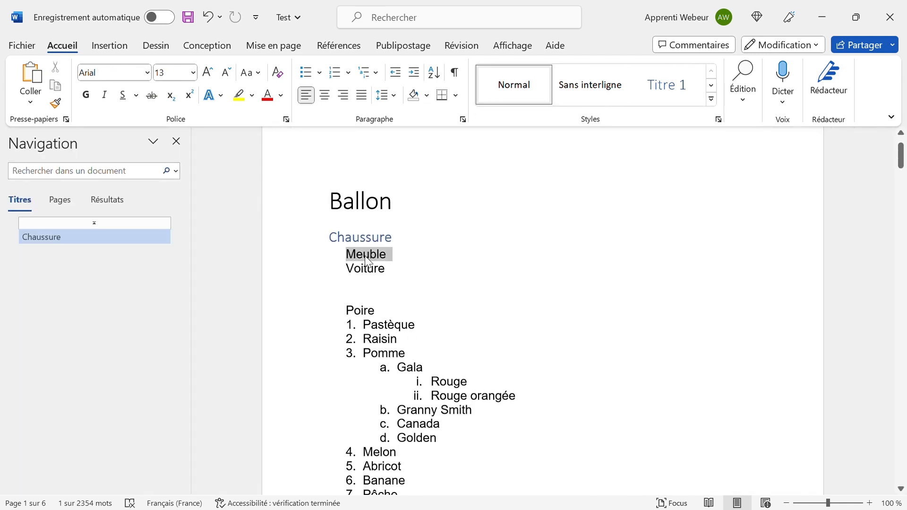
left_click(710, 87)
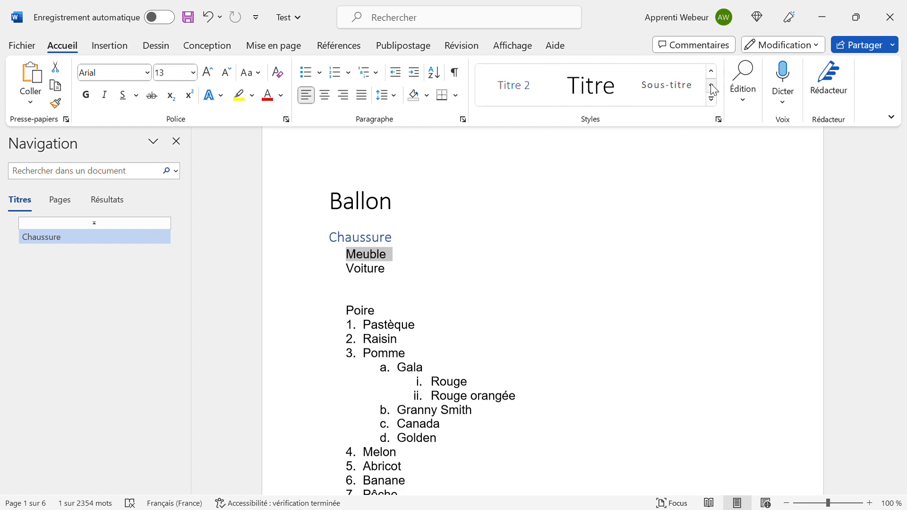
left_click(535, 101)
left_click(421, 259)
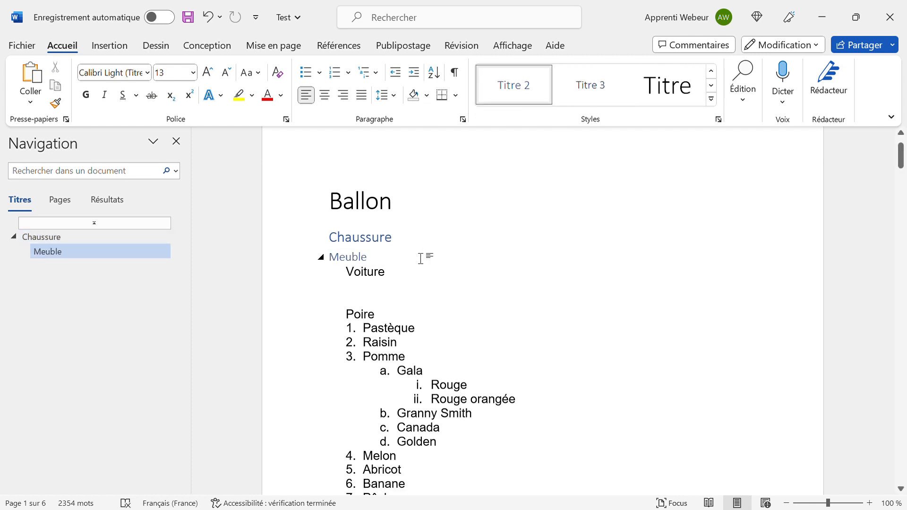
Add an empty line after the Ballon title.
key("ctrl+Home")
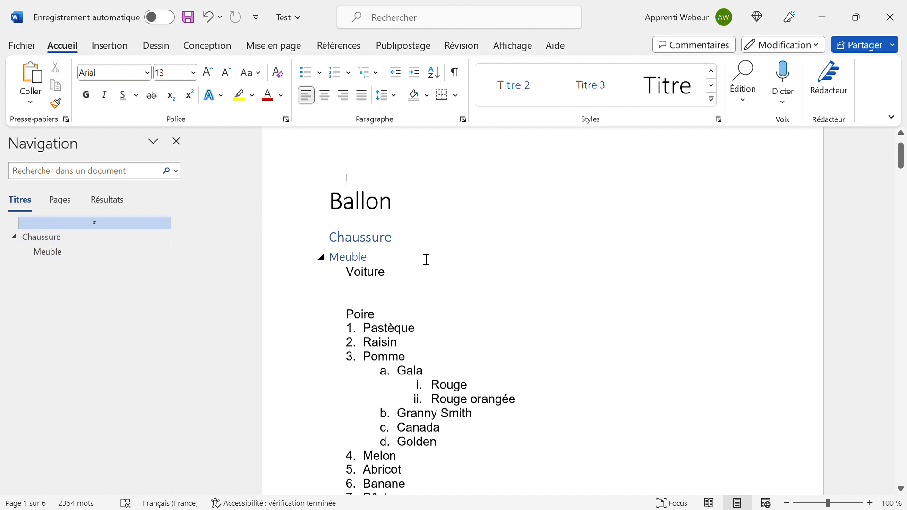
key("Up")
key("Down")
key("Down")
key("Left")
key("Left")
key("Left")
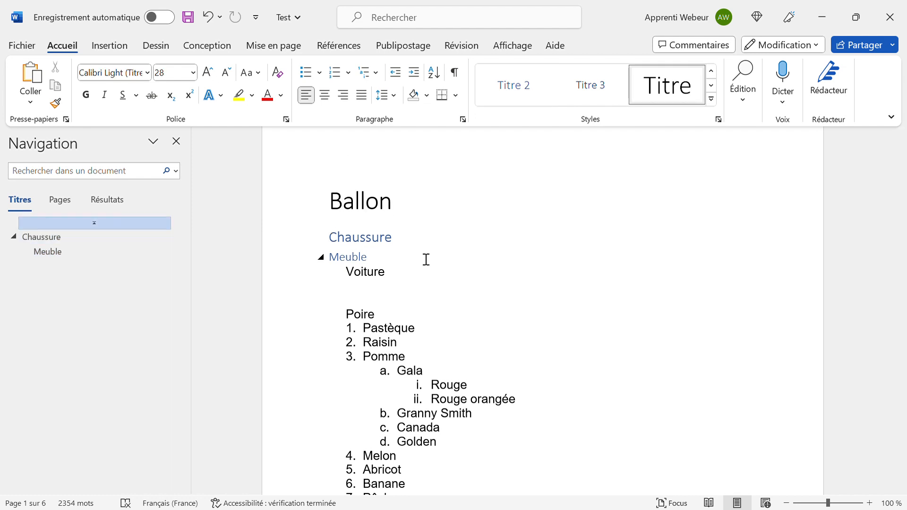
key("Return")
key("Return")
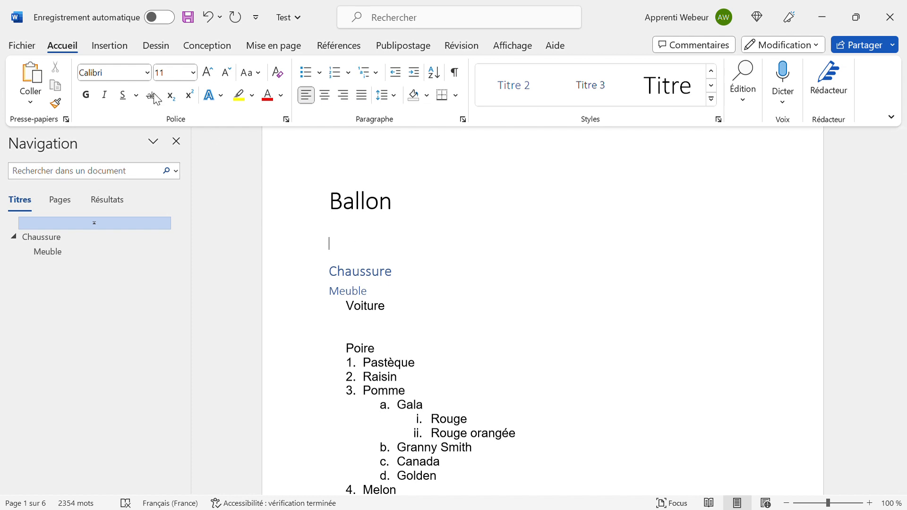
Insert an automatic Table des matières from Références below the Ballon title.
left_click(340, 53)
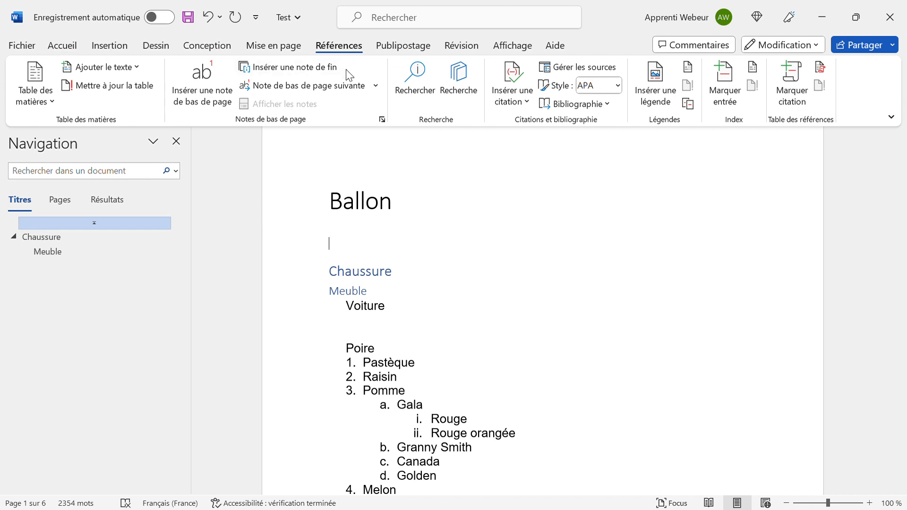
left_click(55, 108)
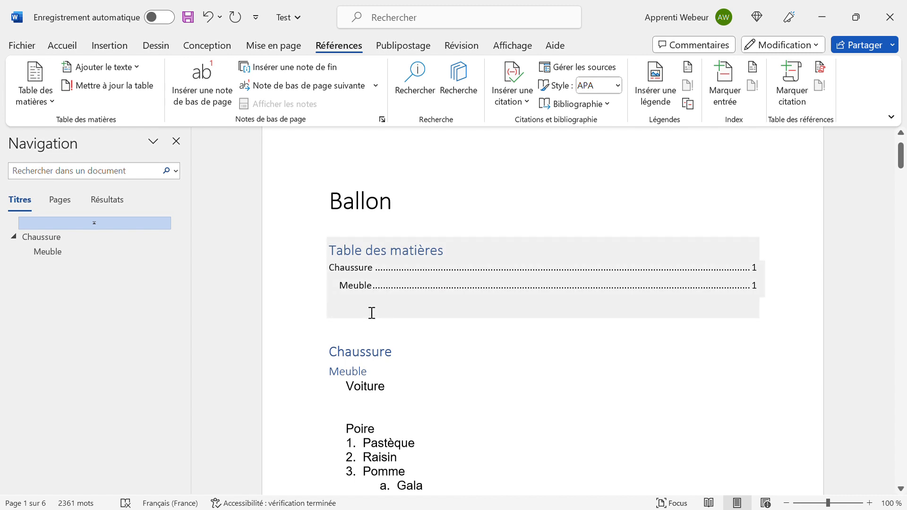
Type Fruit and Légume on separate lines below Meuble.
left_click(381, 333)
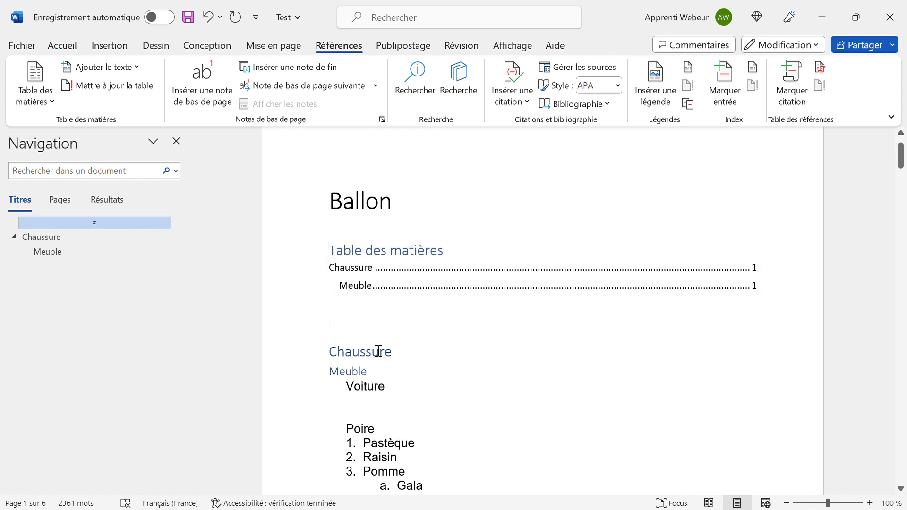
left_click(380, 377)
key("Return")
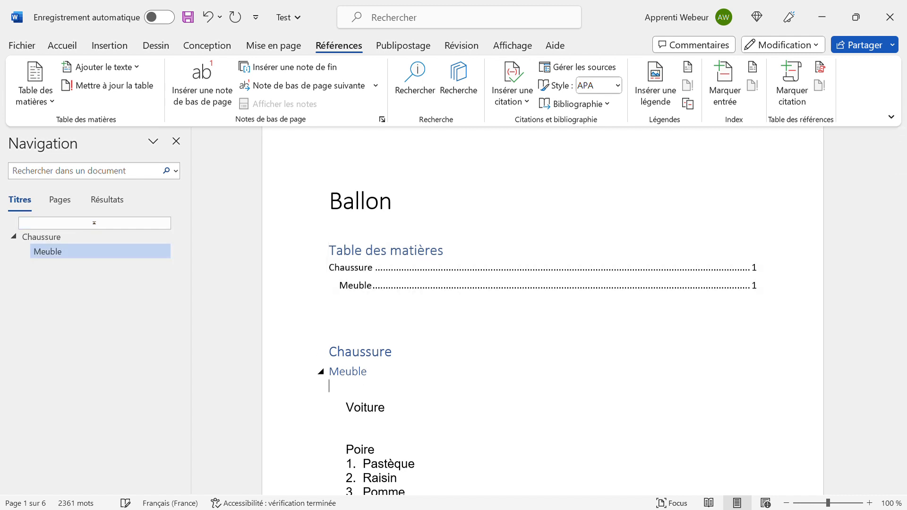
type("Fruit")
key("Return")
type("Légumes")
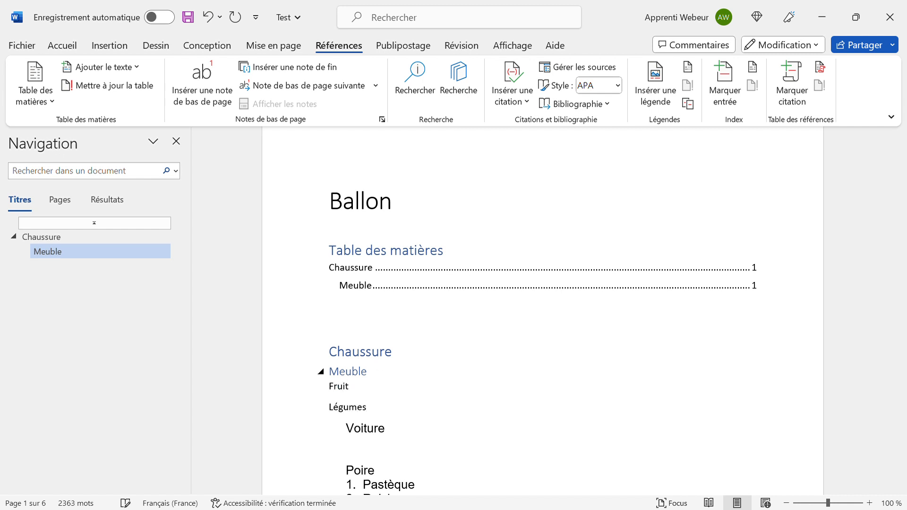
key("BackSpace")
Apply the Titre 1 style to both Fruit and Légume.
key("shift+Up")
key("shift+Left")
key("shift+Left")
key("shift+Left")
key("shift+Left")
key("shift+Left")
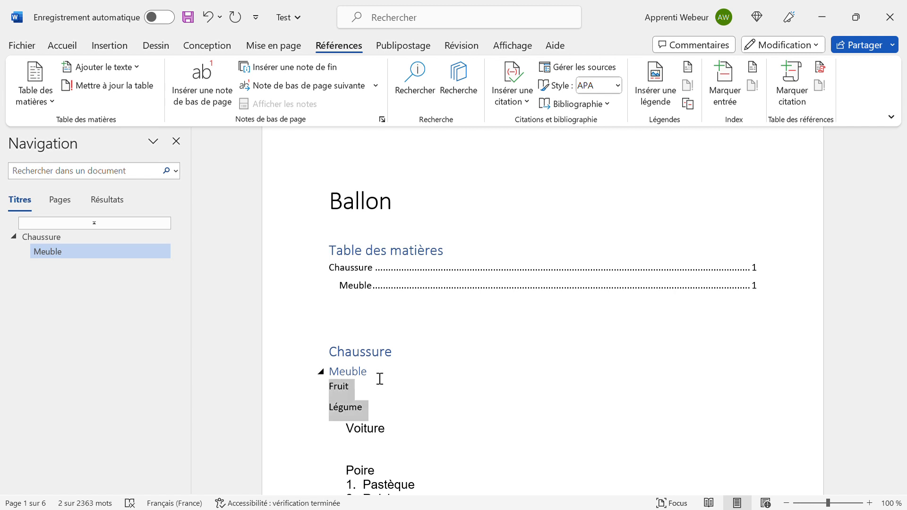
left_click(66, 48)
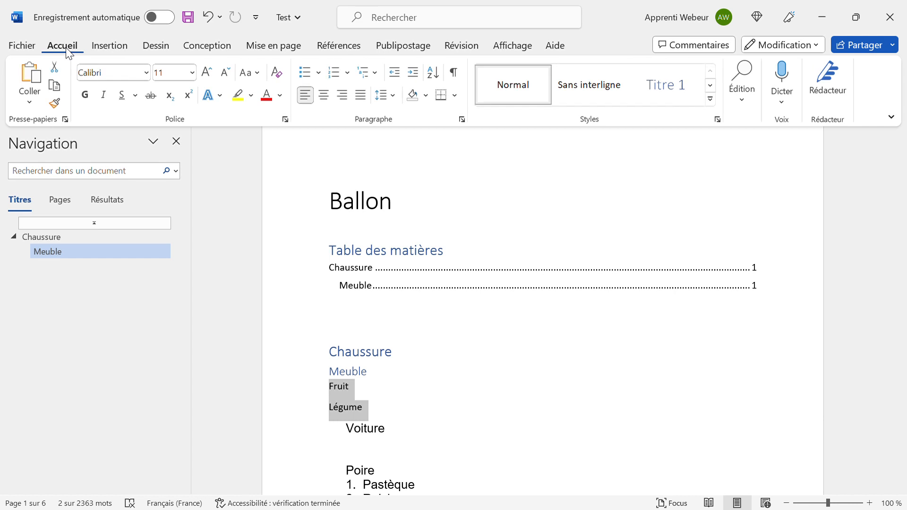
left_click(678, 89)
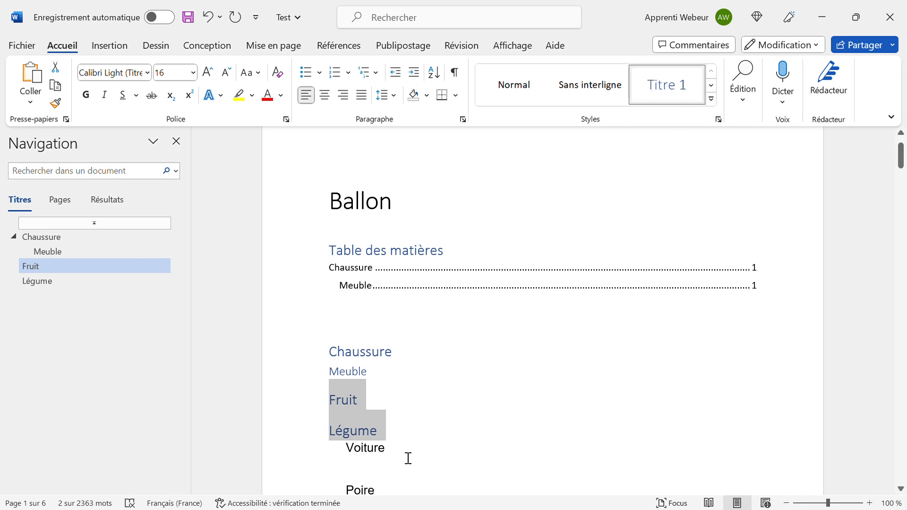
left_click(408, 433)
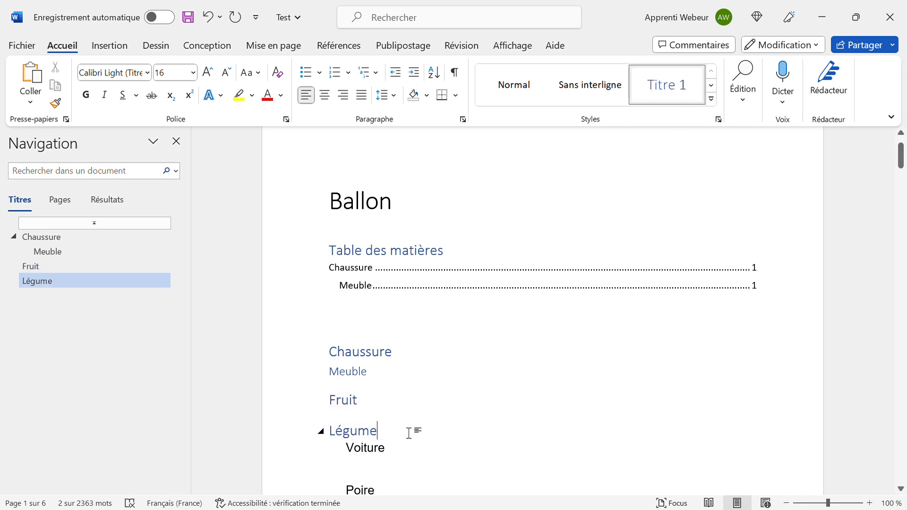
Update the entire table of contents to add Fruit and Légume, and close the Navigation pane.
left_click(414, 287)
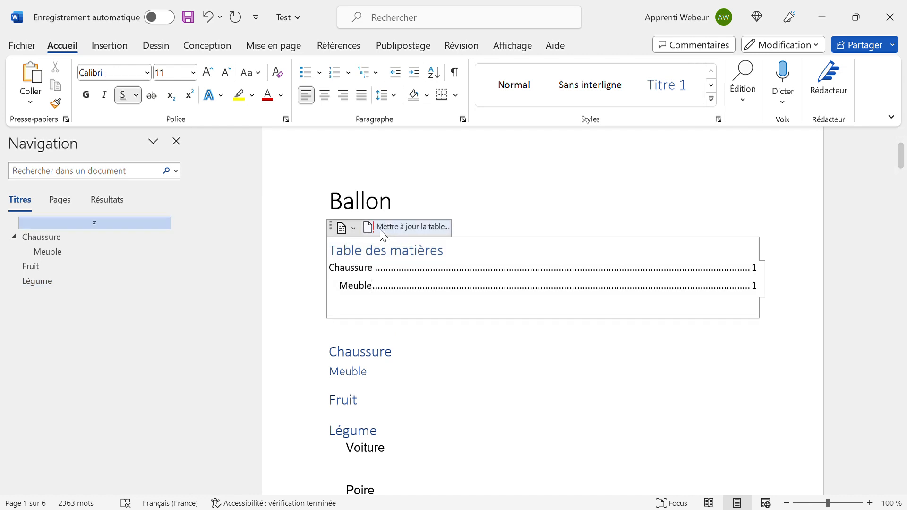
left_click(407, 226)
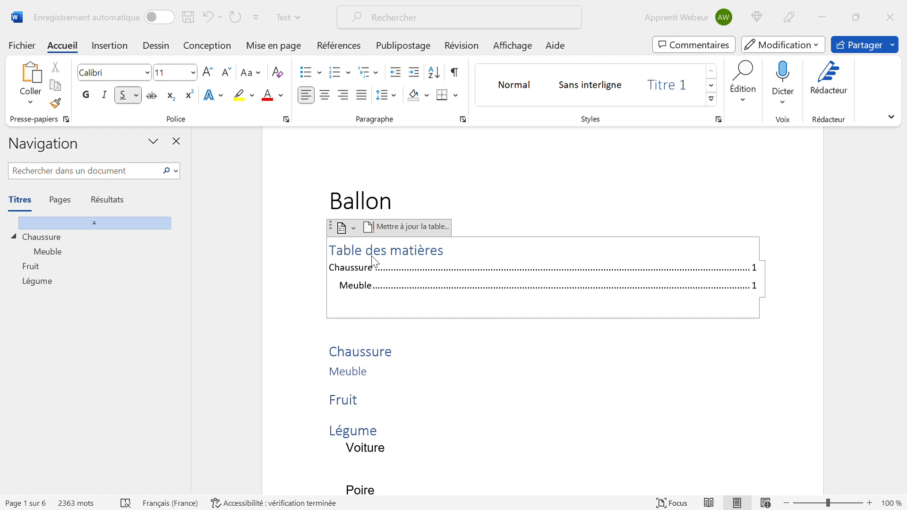
left_click(444, 276)
left_click(183, 144)
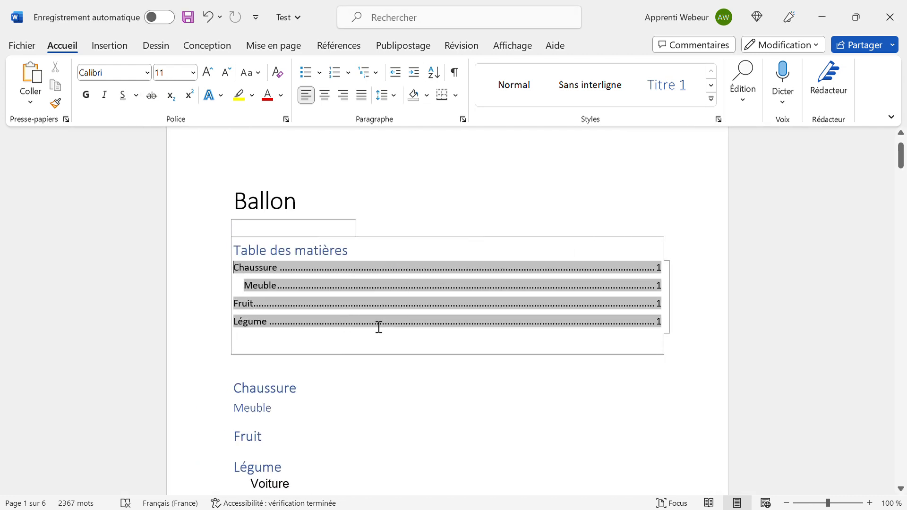
scroll(353, 388, "down", 1)
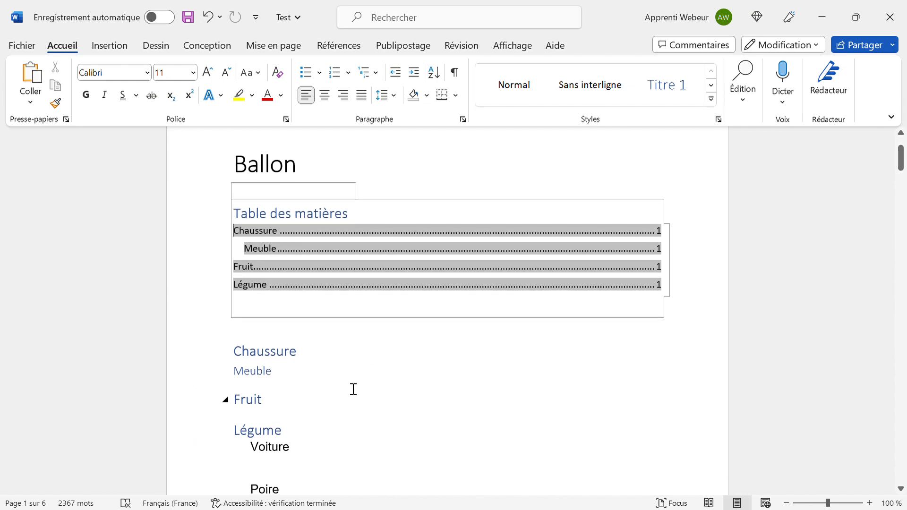